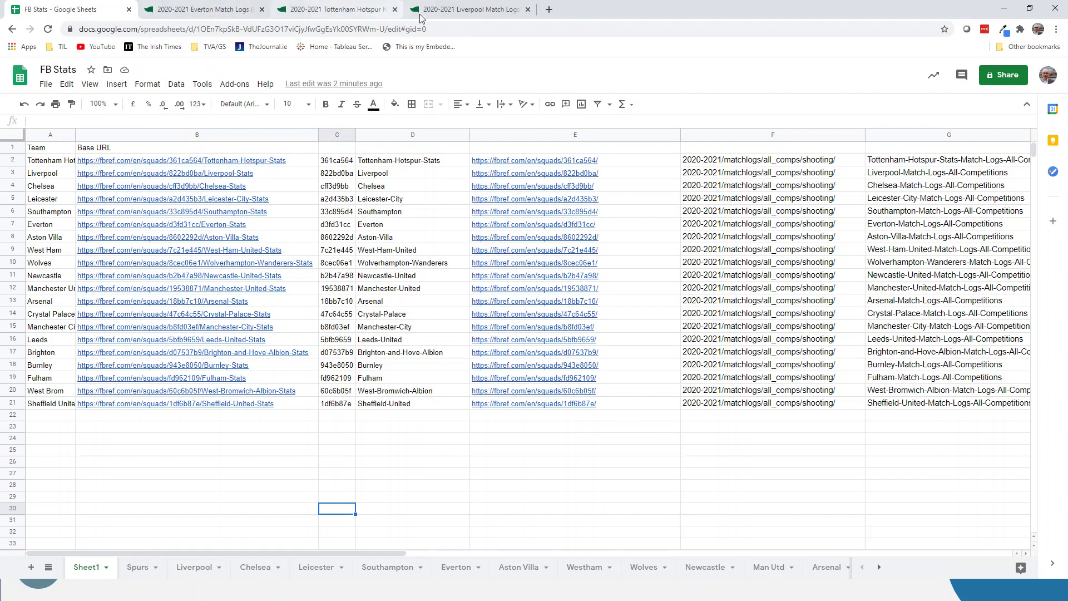
Step: Switch from the FB Stats team list to the FBref Liverpool match logs page
left_click(456, 10)
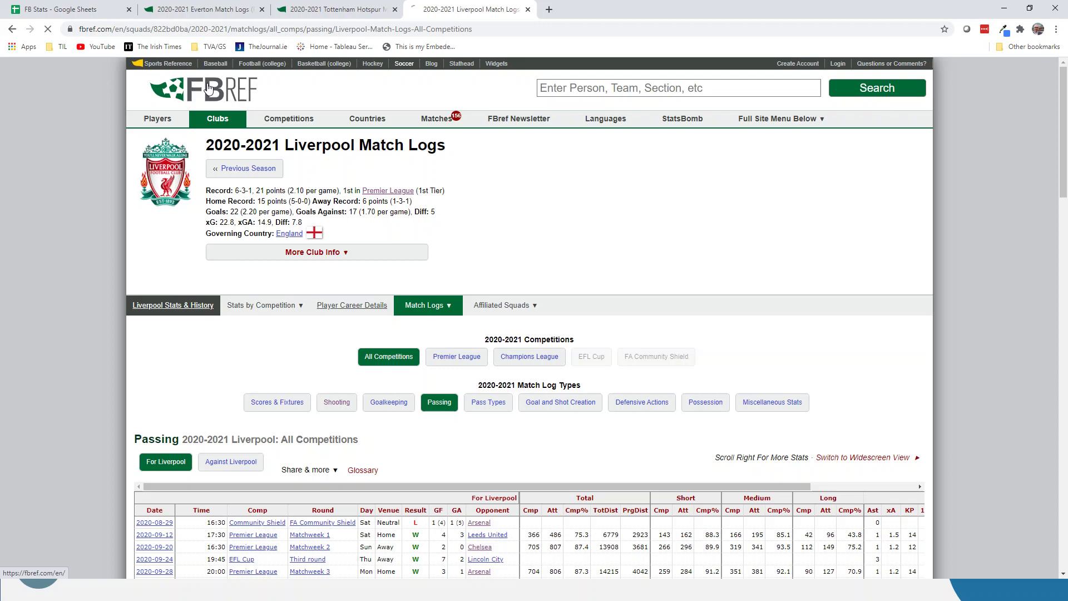
Step: Go from the FBref home page to the 2020-2021 Premier League stats page
left_click(208, 88)
mouse_move(224, 121)
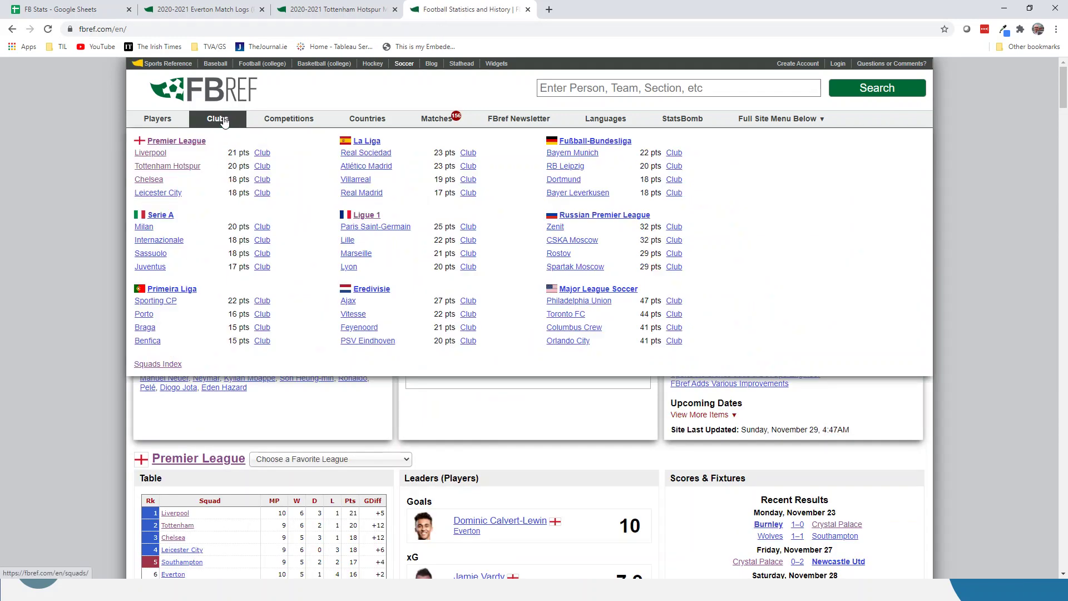
left_click(175, 142)
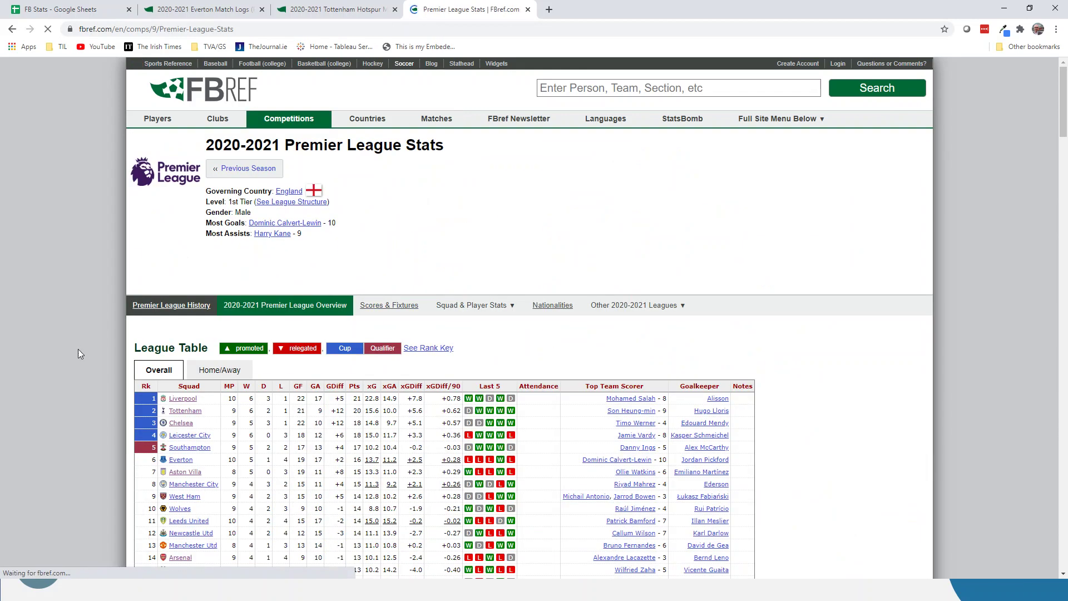
scroll(77, 342, "down", 3)
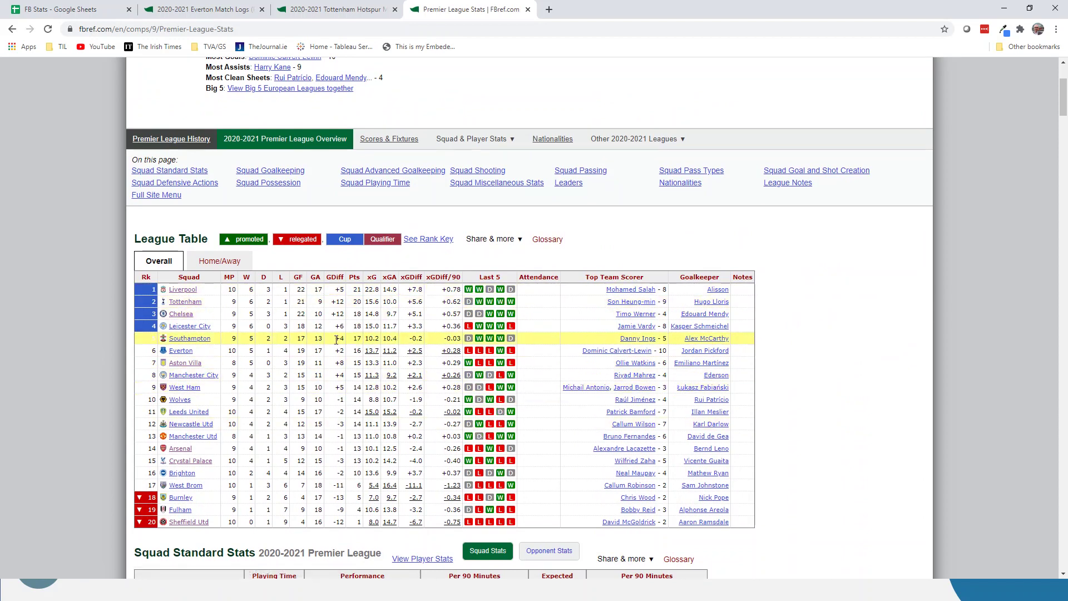
scroll(337, 356, "up", 2)
scroll(337, 356, "down", 1)
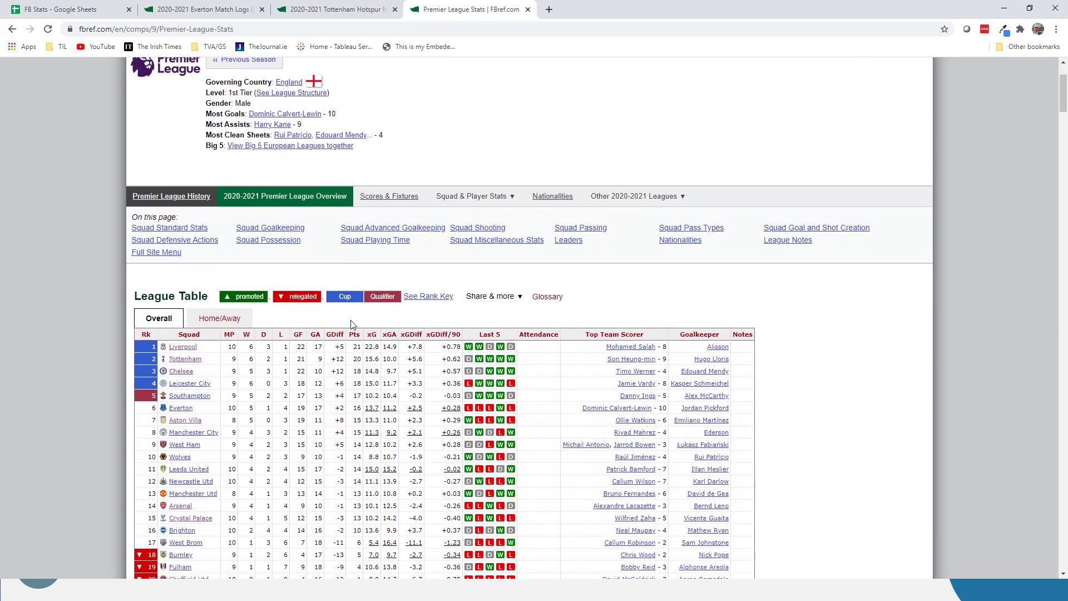
Step: Open Liverpool's 2020-2021 all-competitions shooting match logs, then return to FB Stats
left_click(182, 349)
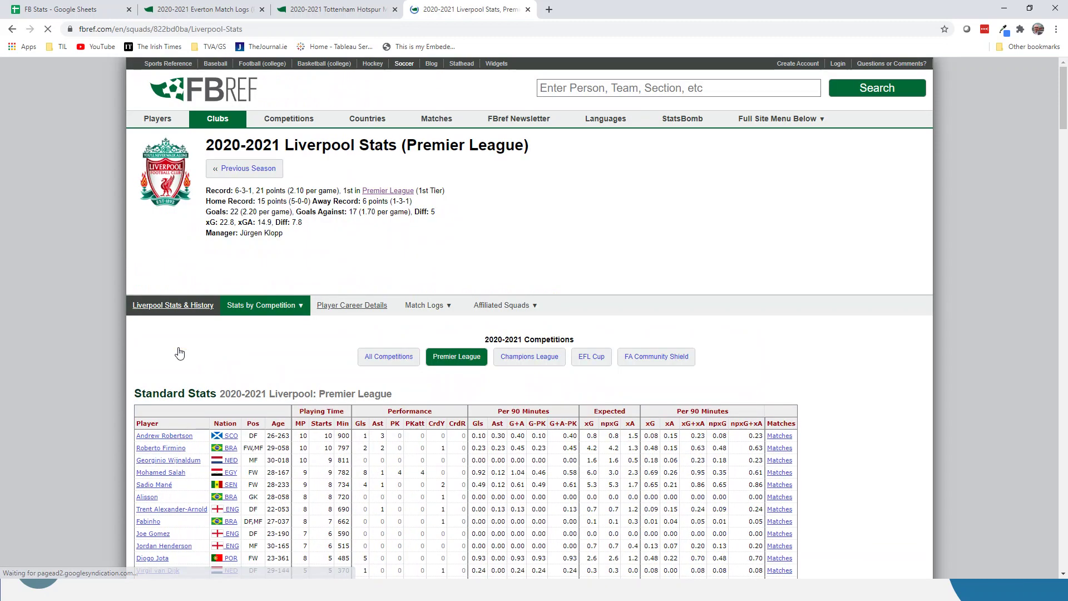
mouse_move(434, 315)
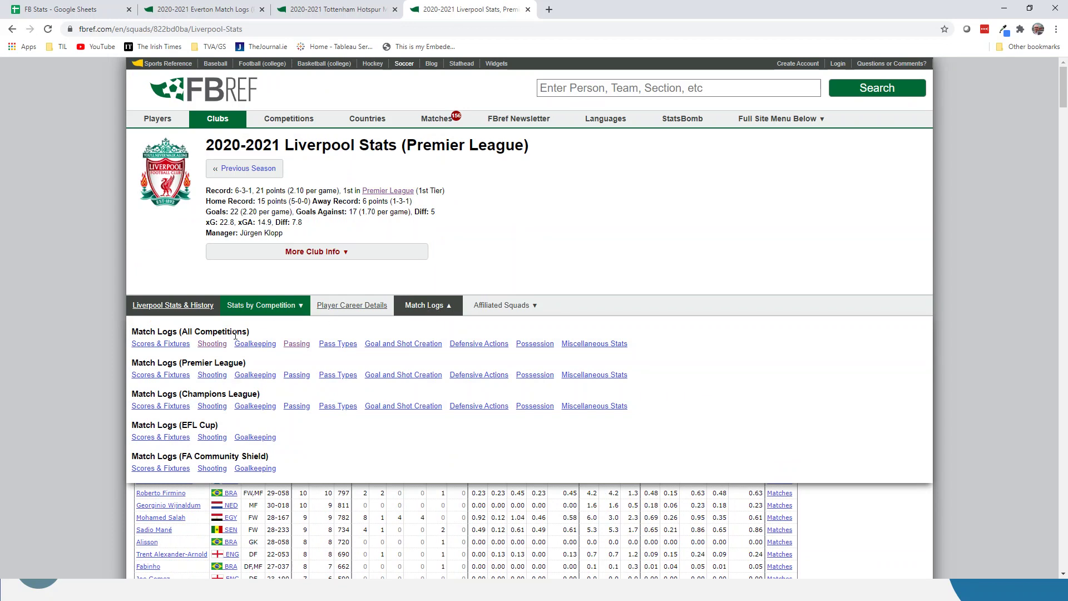
left_click(216, 344)
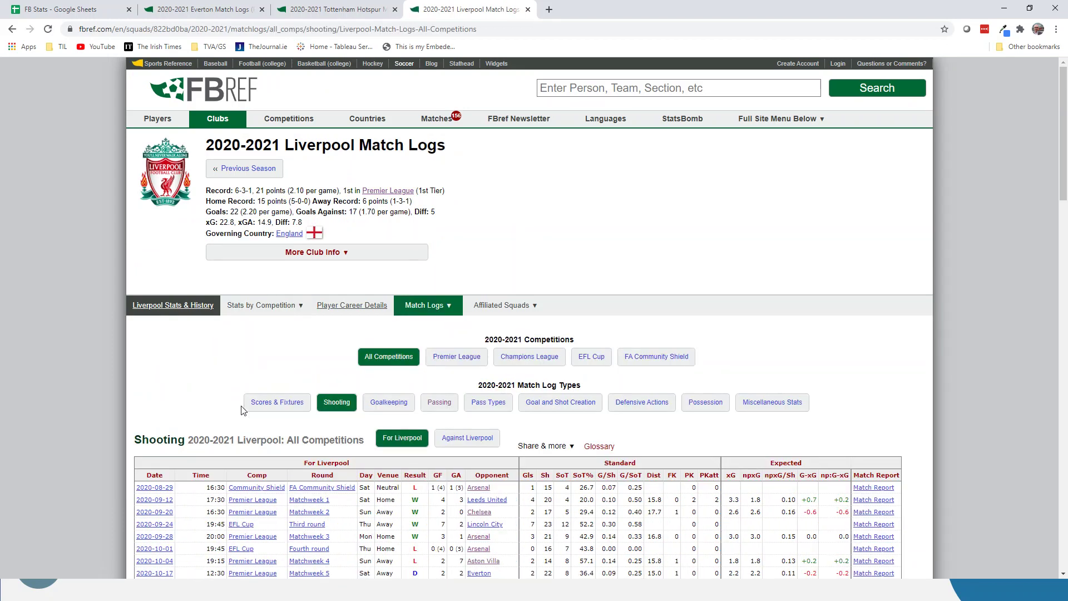
scroll(198, 361, "down", 3)
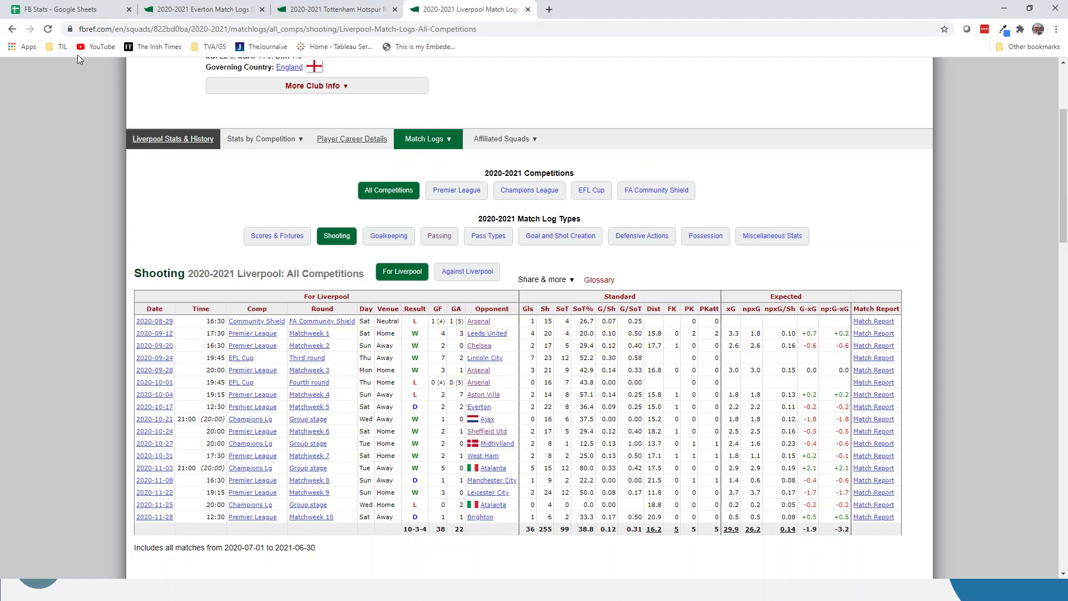
left_click(57, 7)
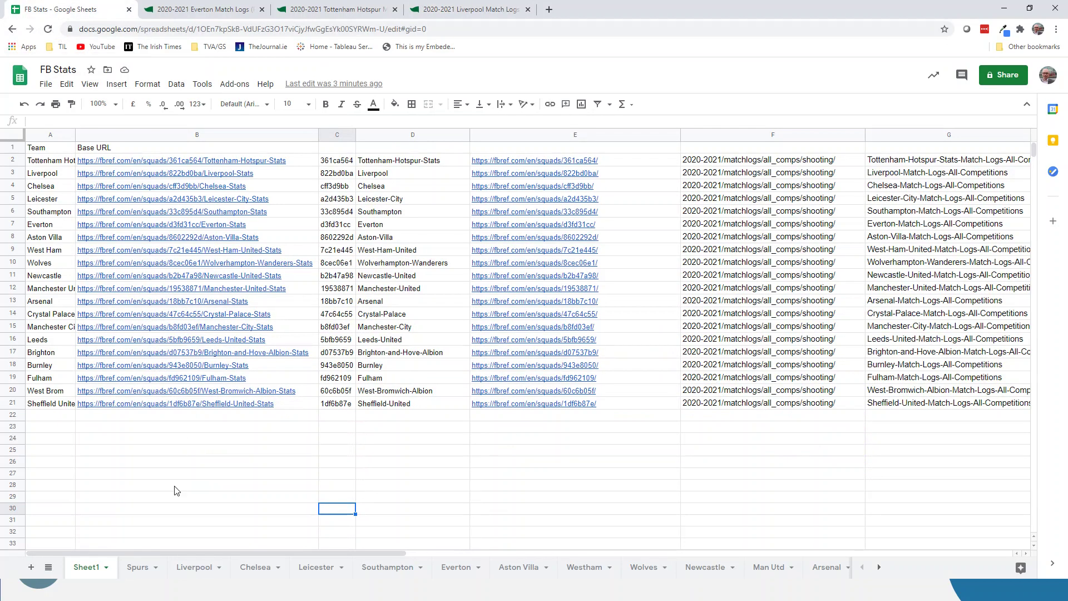
Step: Look through the Spurs, Liverpool, Chelsea, Leicester and Southampton team sheets
left_click(137, 565)
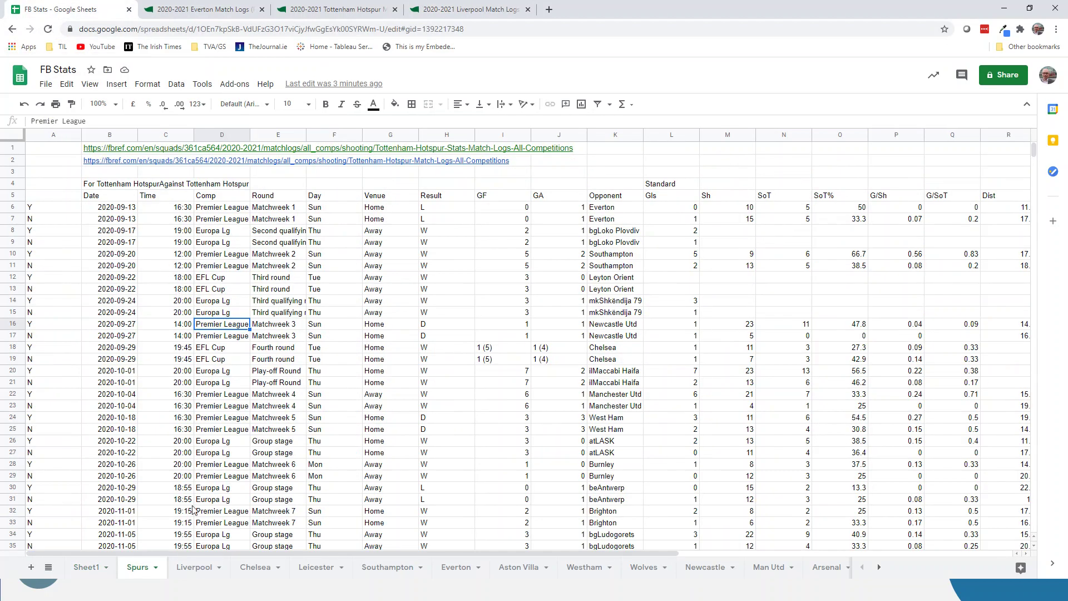
left_click(201, 570)
left_click(249, 573)
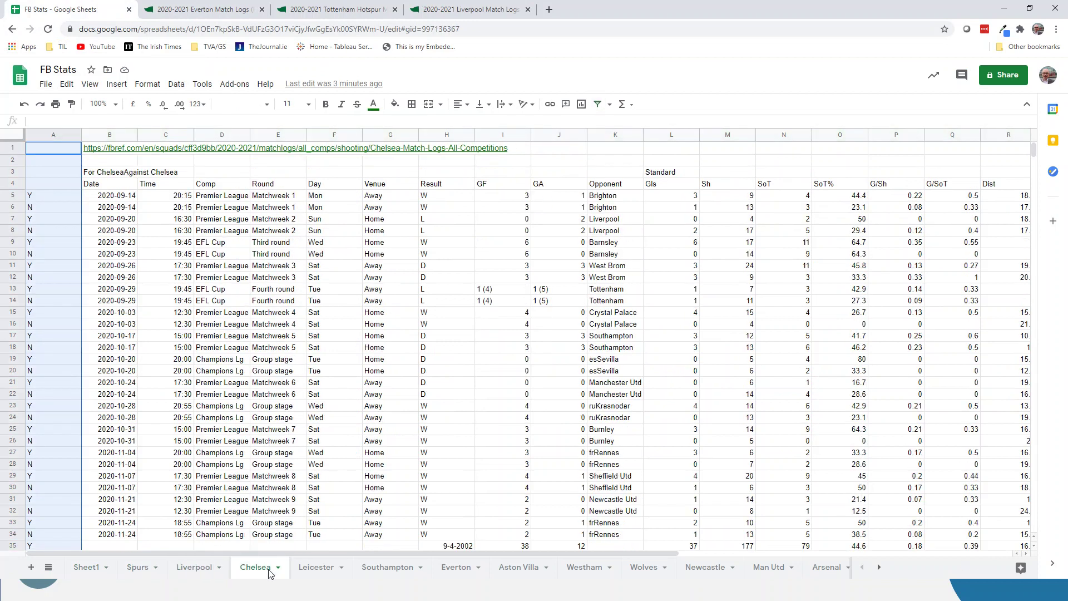
left_click(310, 571)
left_click(389, 570)
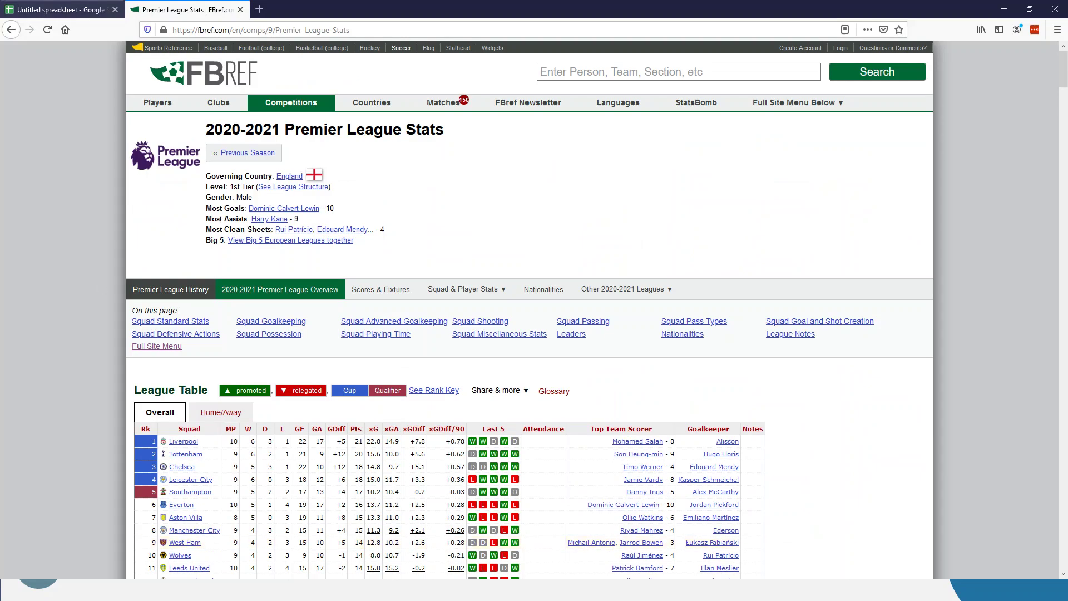
left_click(93, 9)
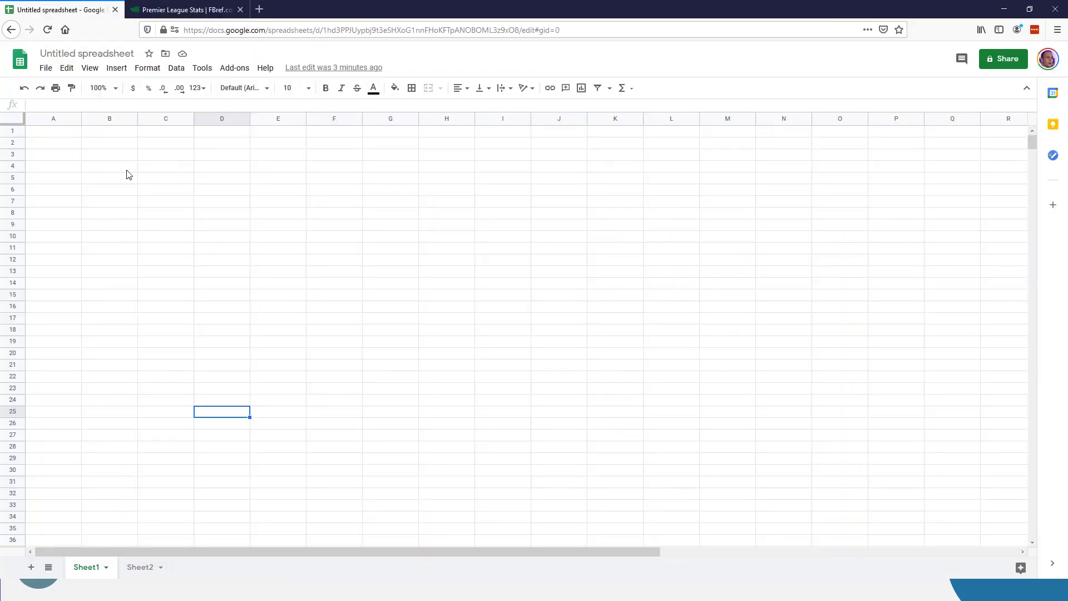
Step: Start an IMPORTHTML formula in Sheet1 cell A2 using the pasted joined FBref URLs
left_click(60, 144)
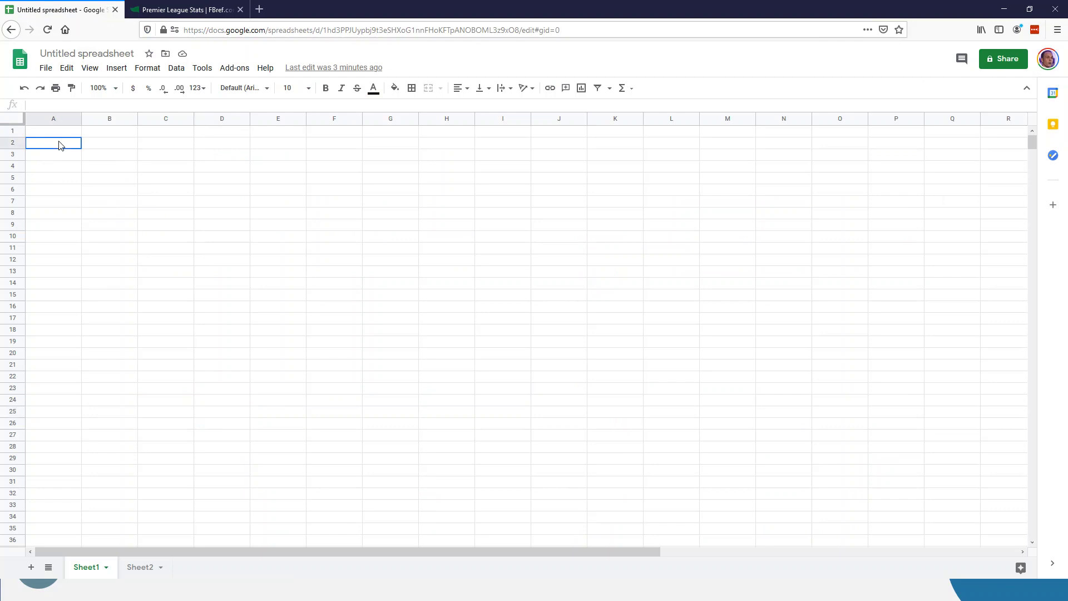
left_click(91, 104)
type("=import")
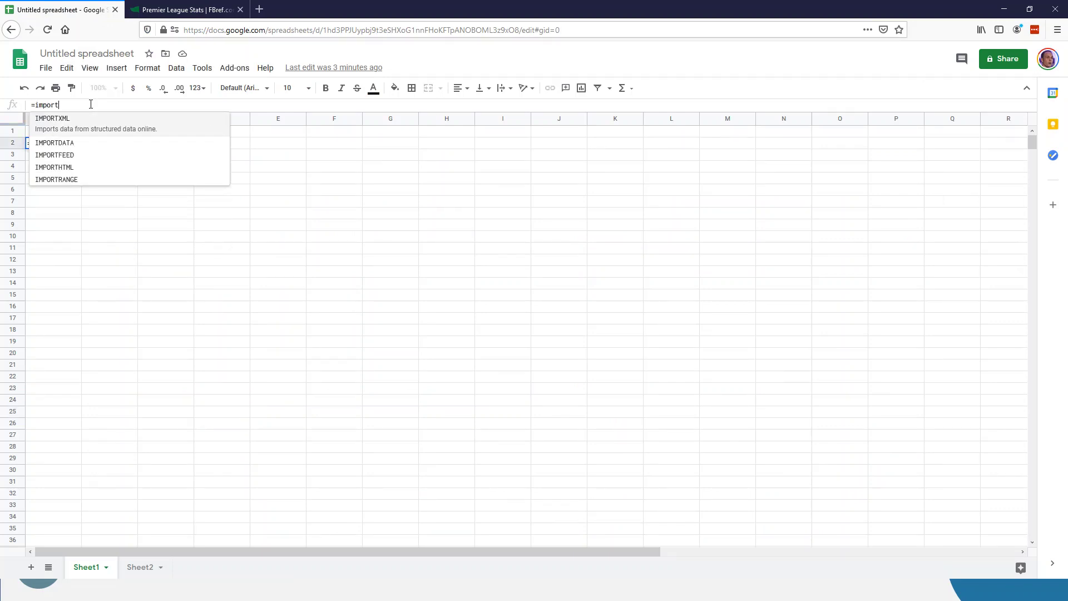
key("Down")
key("Down")
key("Down")
key("Tab")
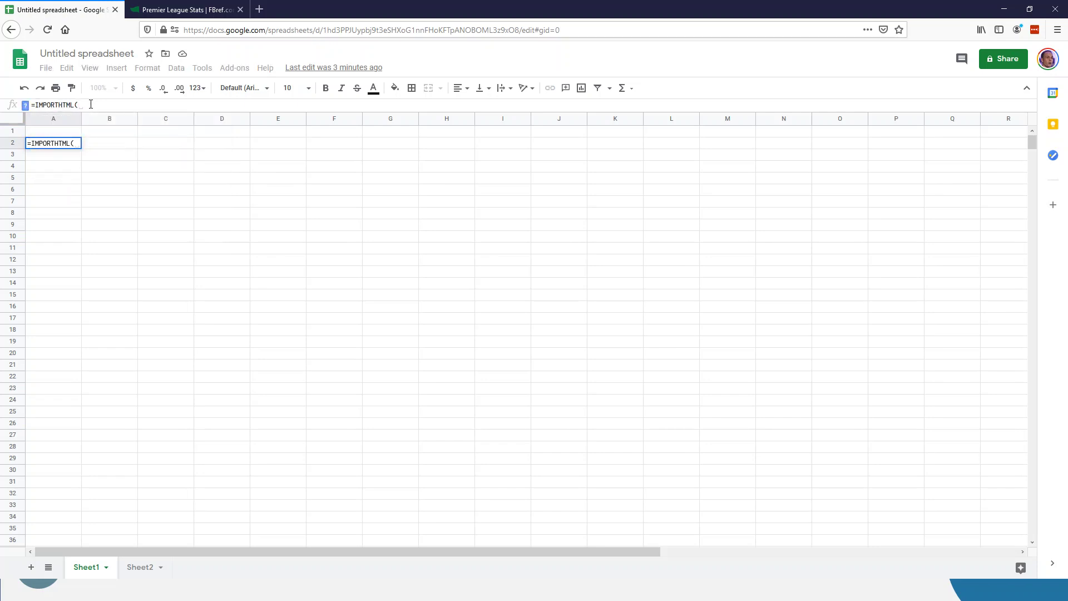
type("\"")
key("ctrl+v")
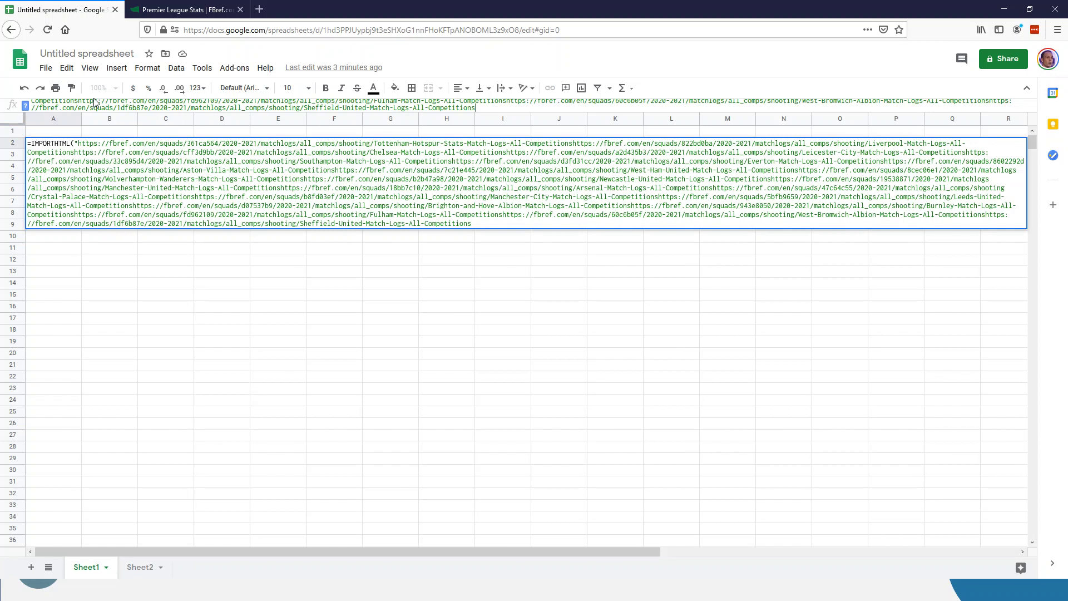
Step: Go back to the empty Sheet2 and select cell A1
scroll(145, 109, "up", 5)
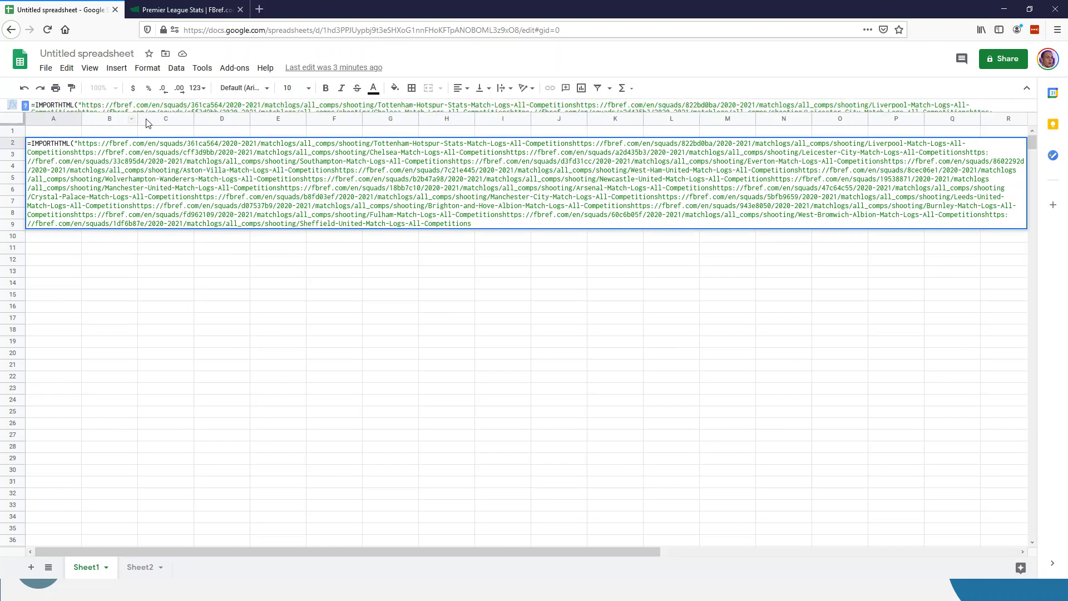
key("alt+Left")
left_click(57, 132)
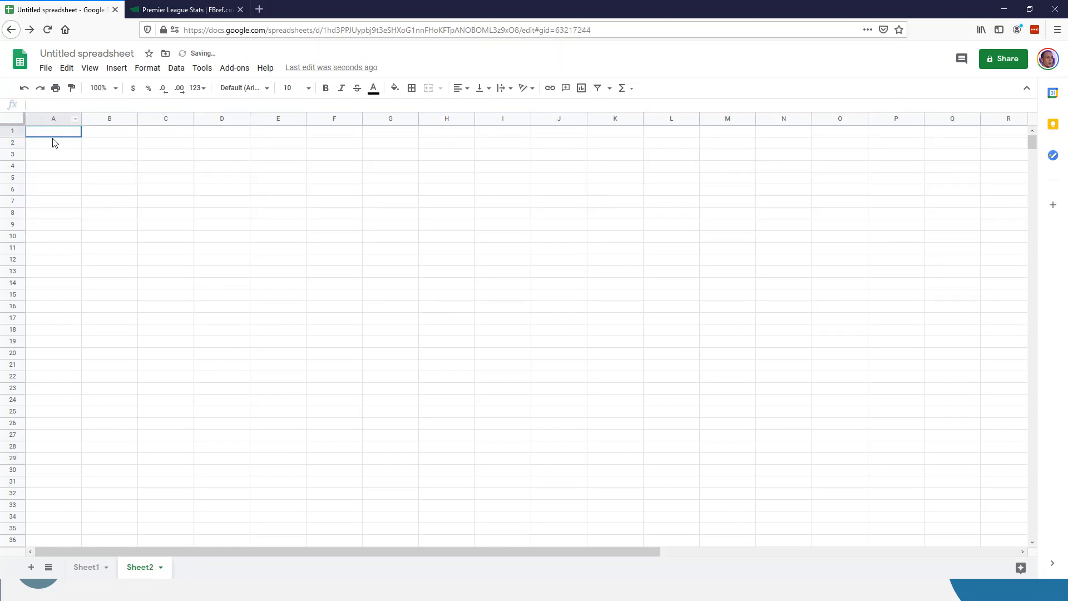
left_click(70, 106)
left_click(168, 9)
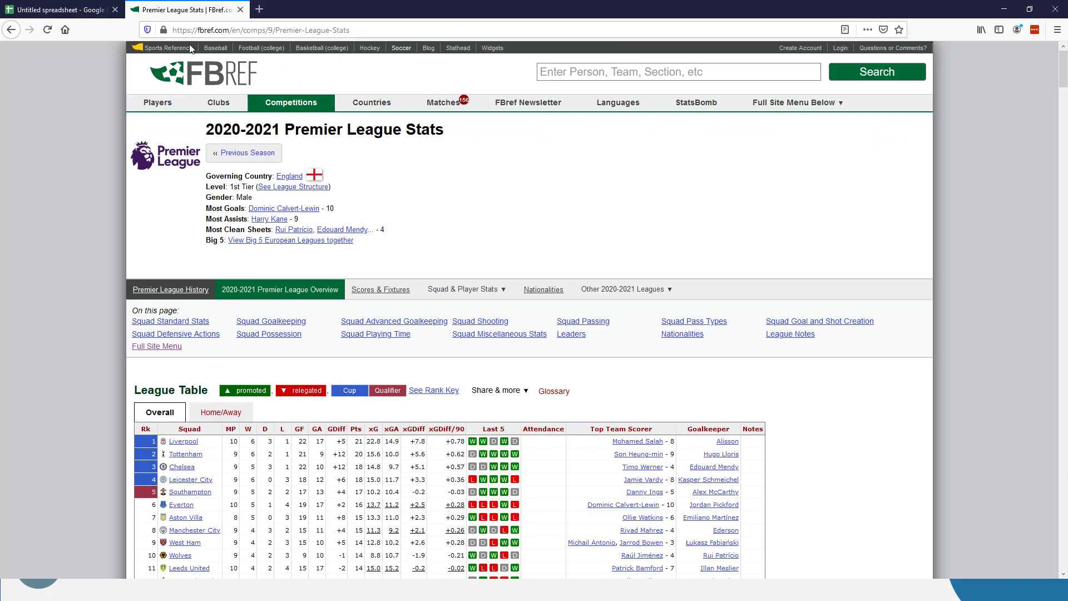
Step: Open Liverpool's all-competitions shooting match logs and select the page URL
left_click(176, 441)
mouse_move(441, 296)
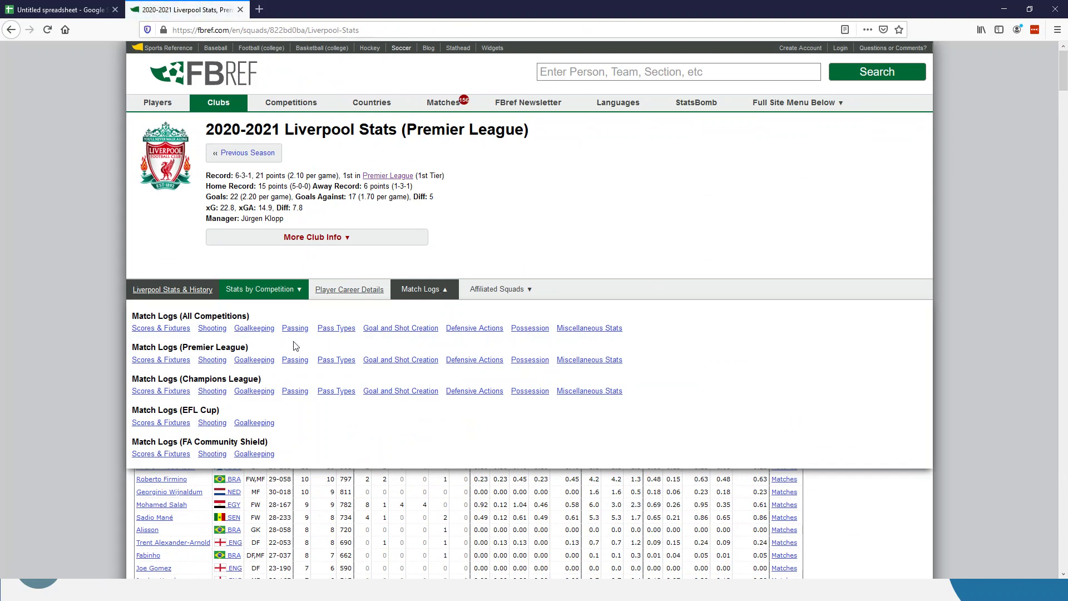
left_click(215, 332)
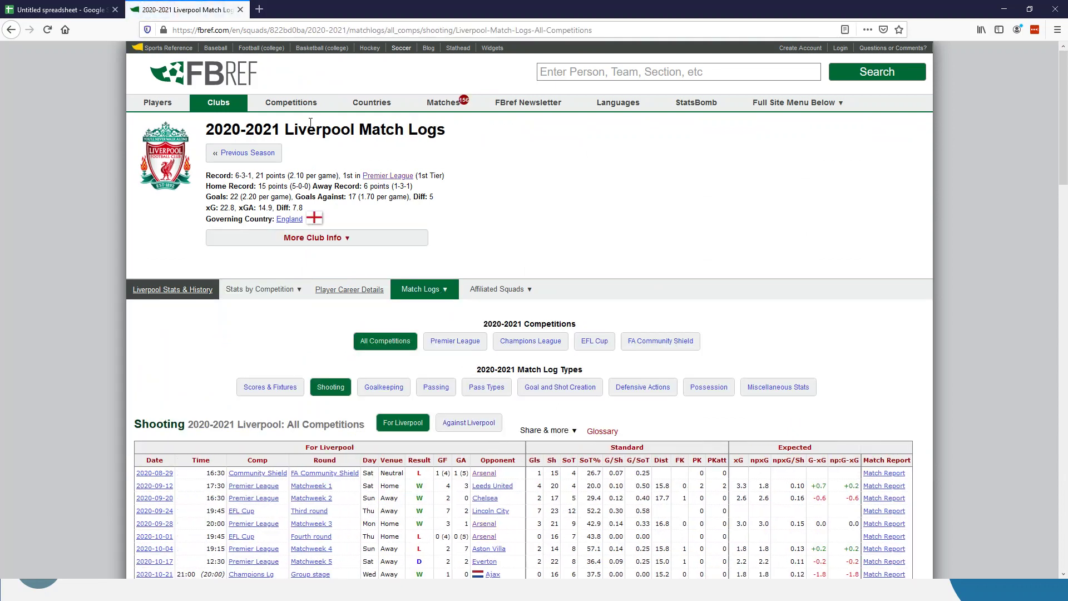
left_click(377, 32)
key("ctrl+c")
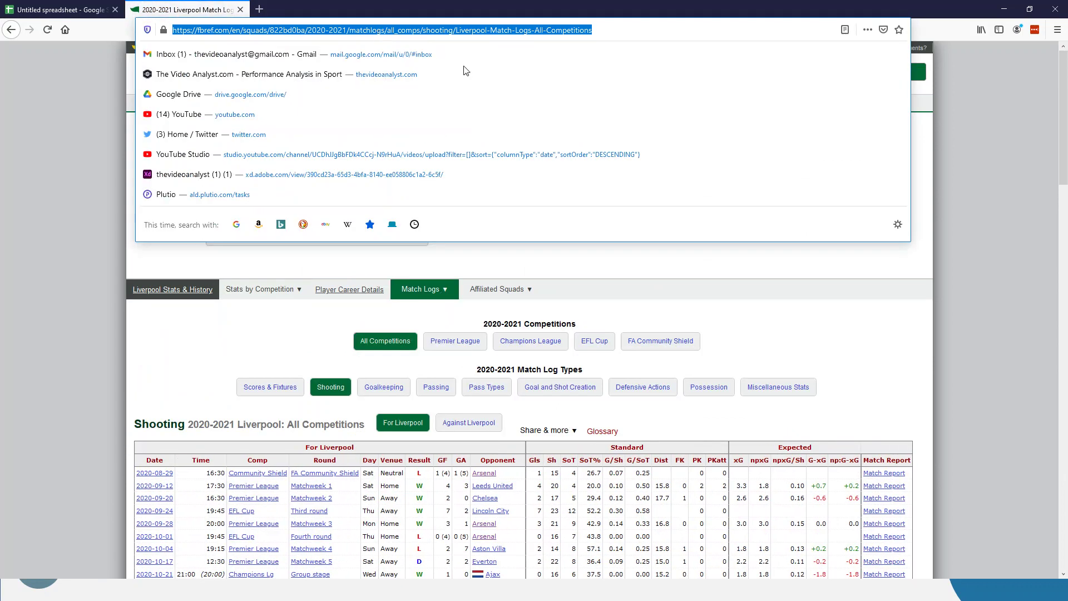
left_click(61, 10)
Step: Enter =IMPORTHTML("<Liverpool match-logs URL>","table",1) in Sheet2 cell A1
left_click(82, 107)
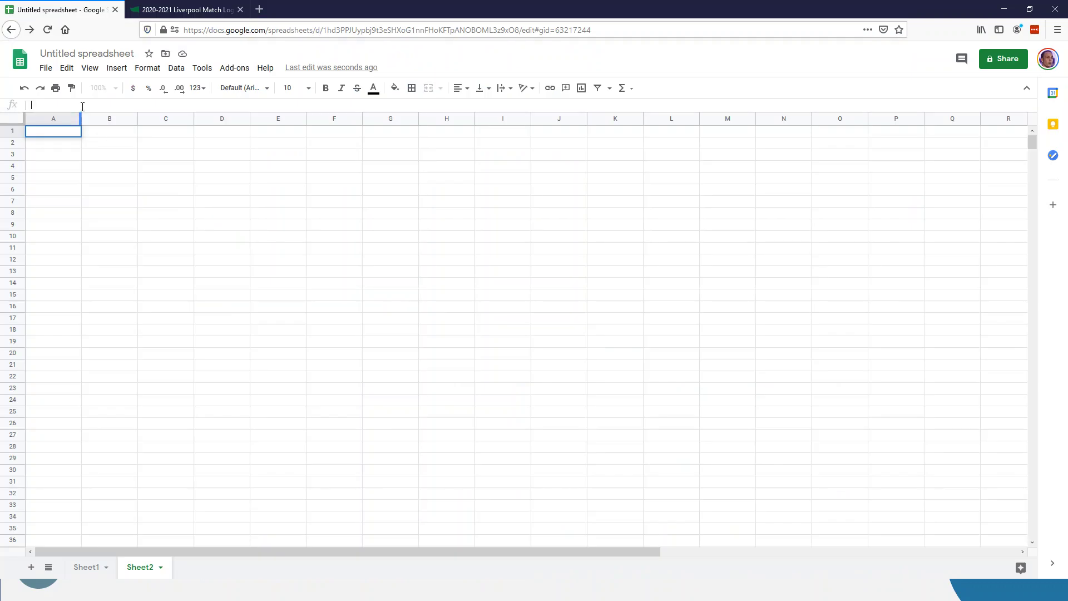
type("=impor")
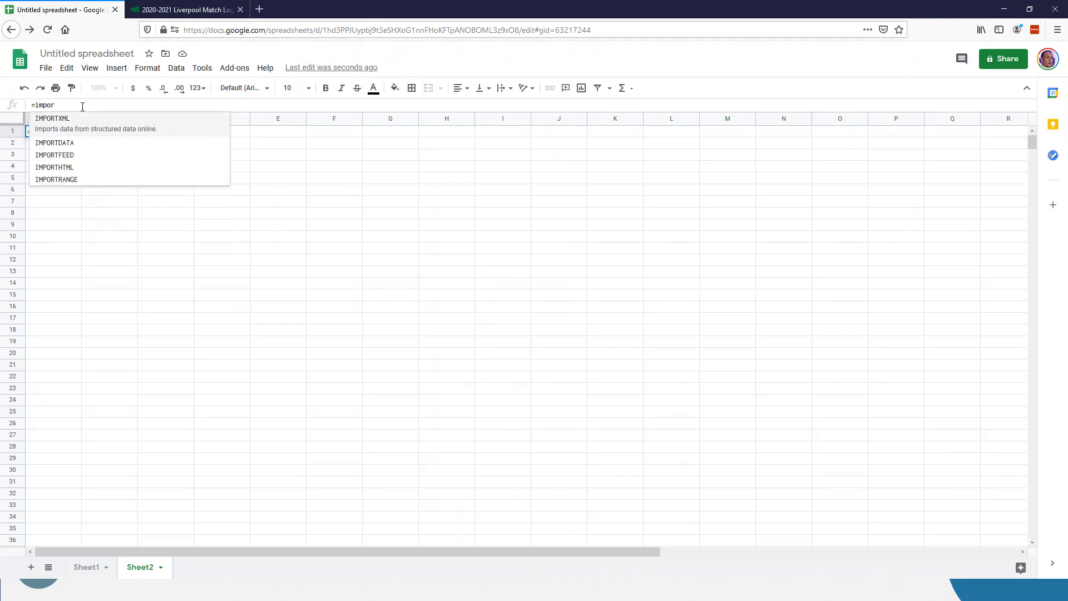
key("Down")
key("Down")
key("Down")
key("Tab")
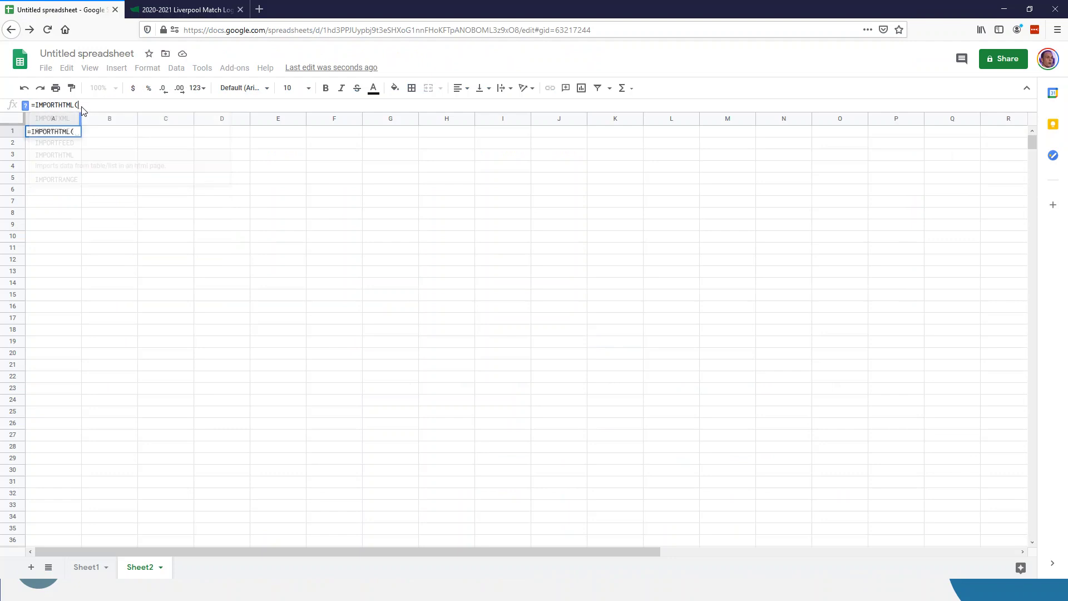
type("\"")
key("ctrl+v")
type("\"")
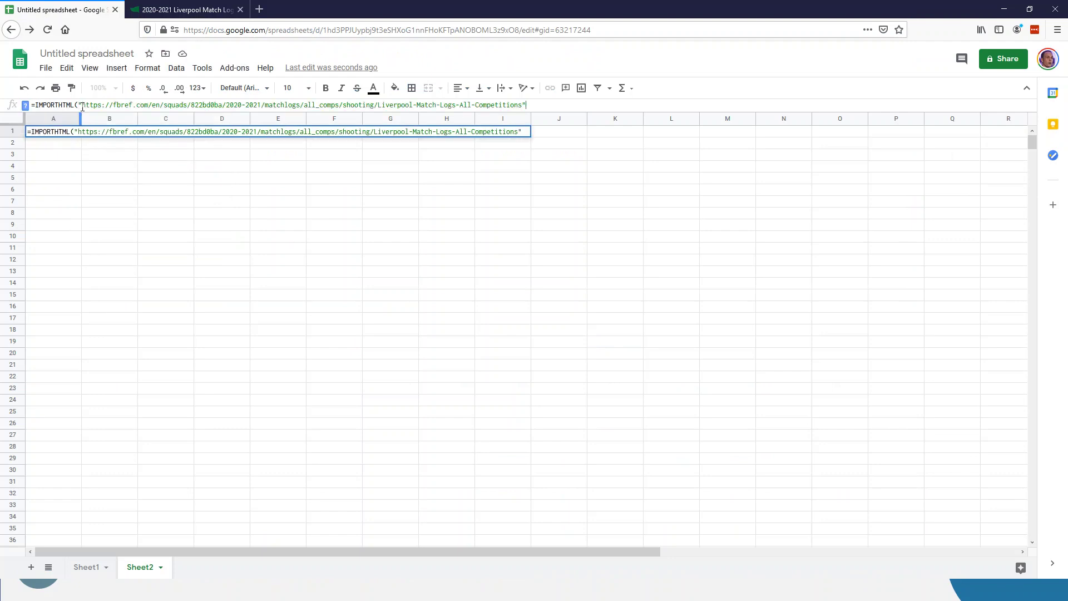
type(",\"ta")
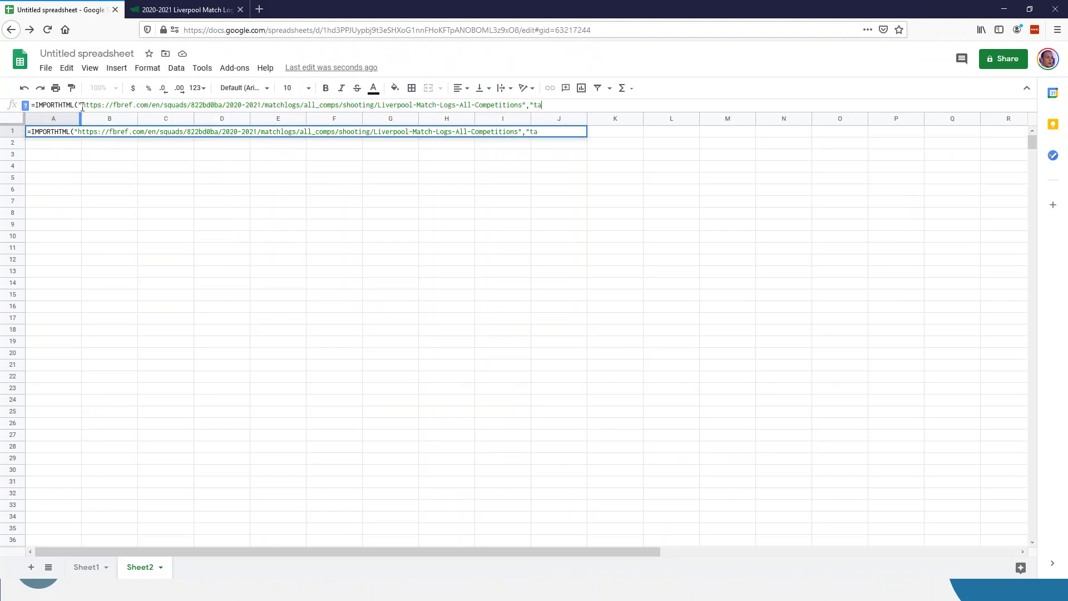
type("ble\",")
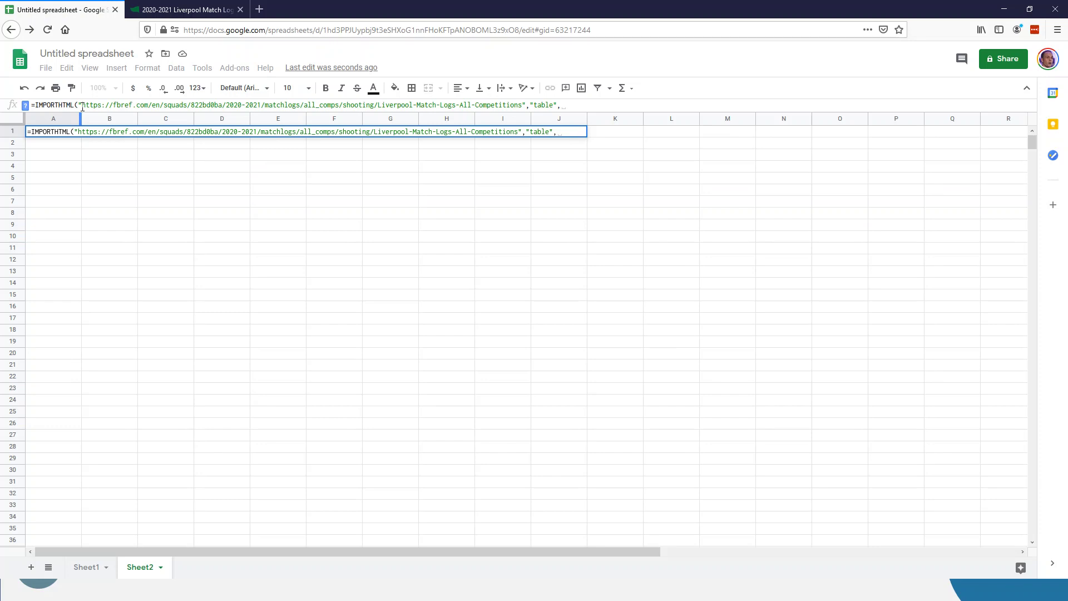
type("1")
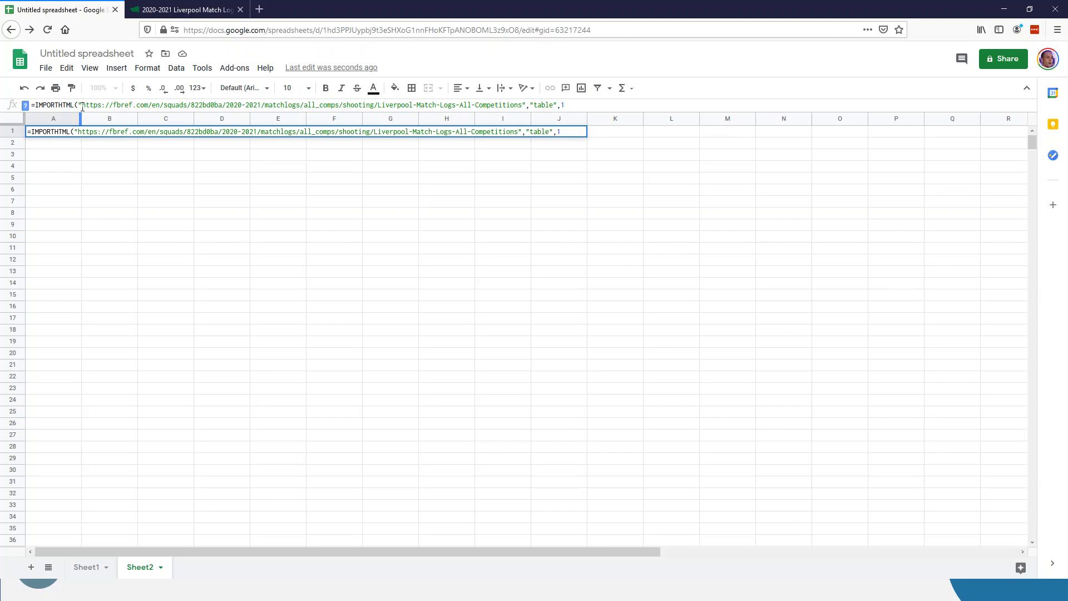
type(")")
key("Return")
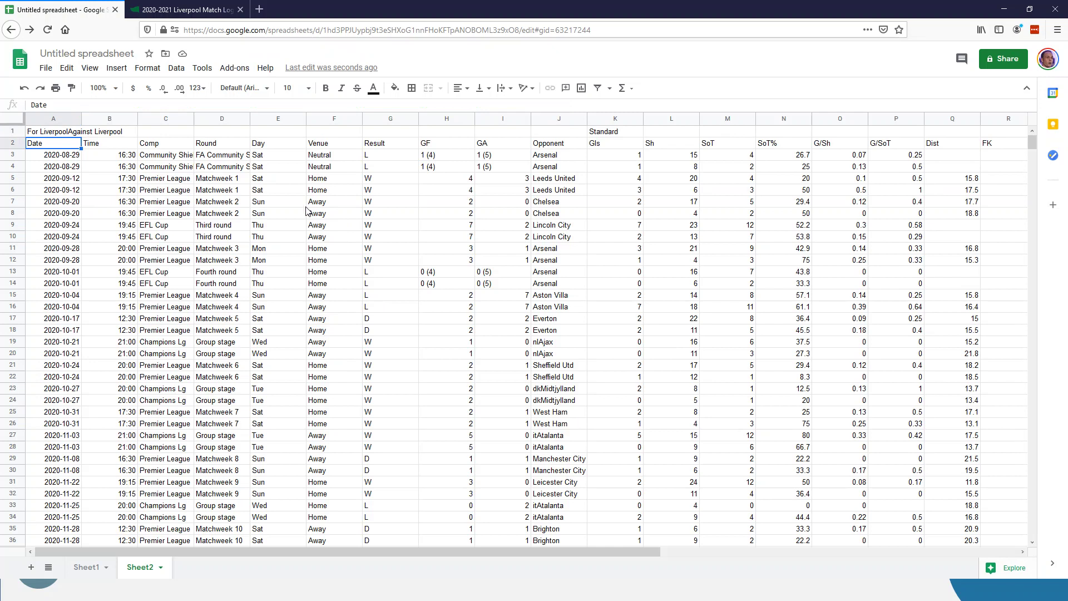
Step: Check the A1 formula and scroll the imported match rows, selecting the two Brighton rows
left_click(62, 135)
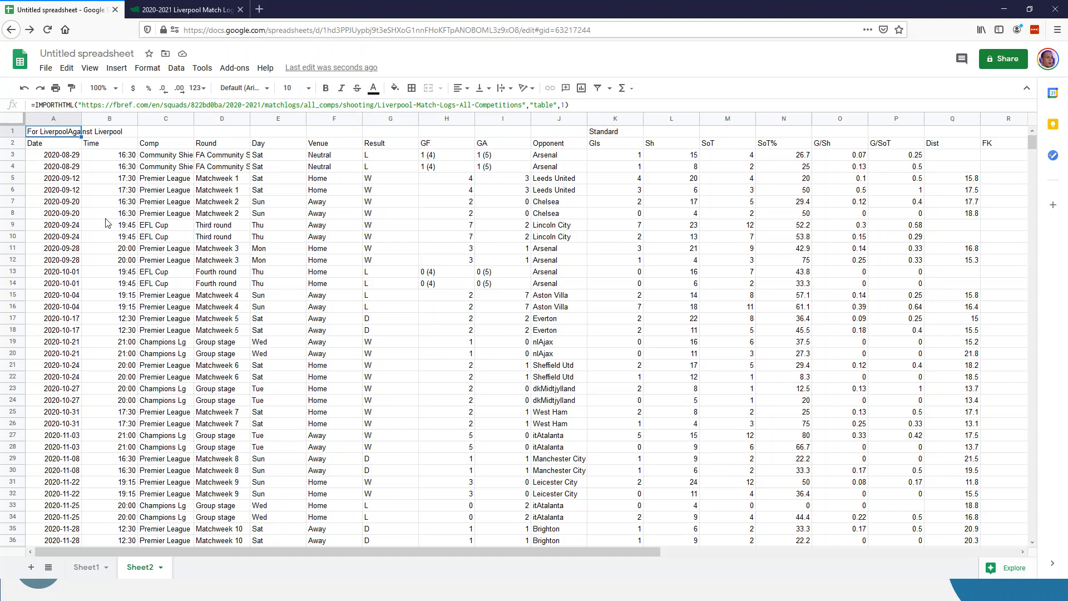
scroll(107, 222, "down", 5)
scroll(107, 223, "up", 5)
scroll(1028, 152, "down", 6)
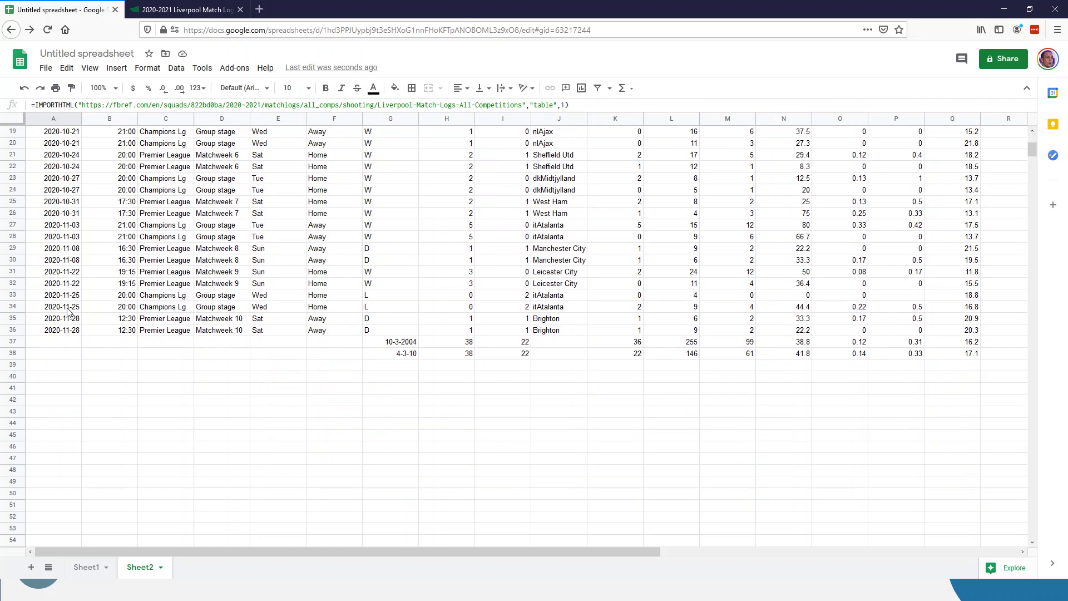
left_click_drag(55, 323, 567, 337)
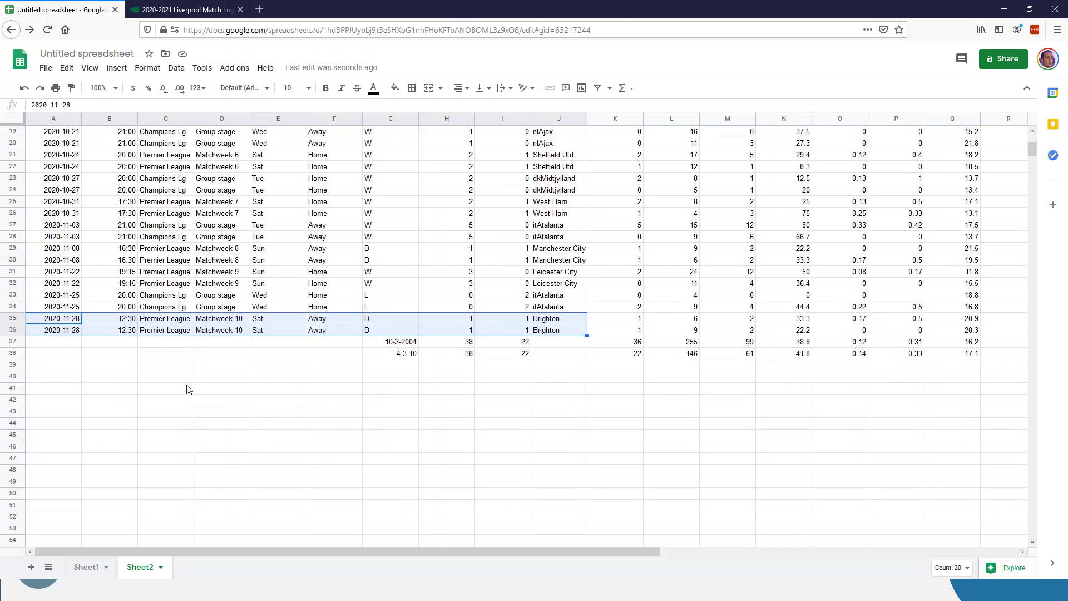
scroll(189, 389, "up", 5)
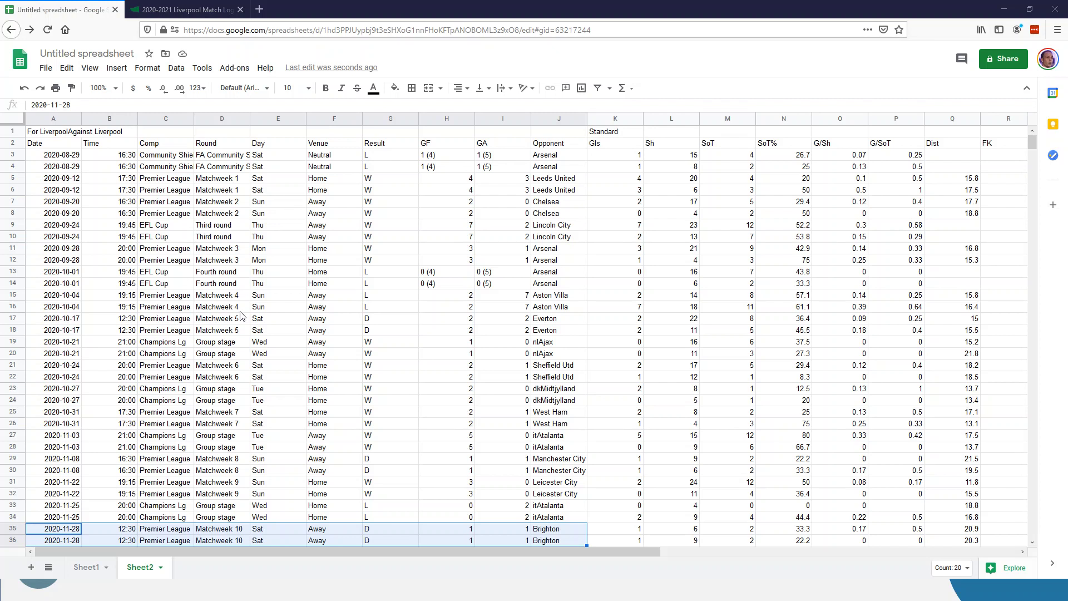
key("alt+Tab")
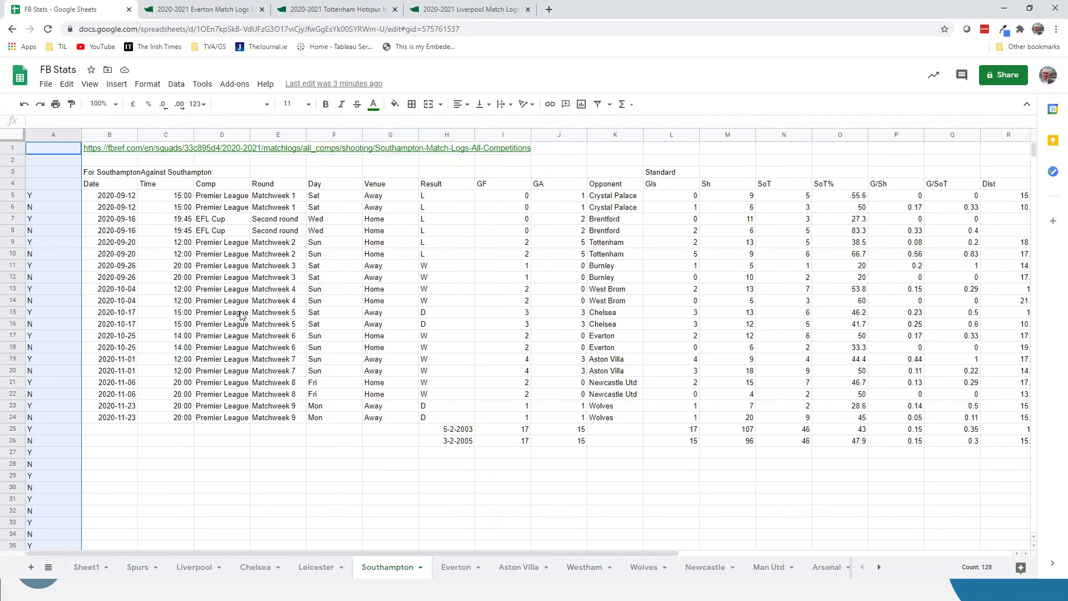
Step: Paste the Liverpool match-logs URL into Sheet1 cell B24
left_click(81, 570)
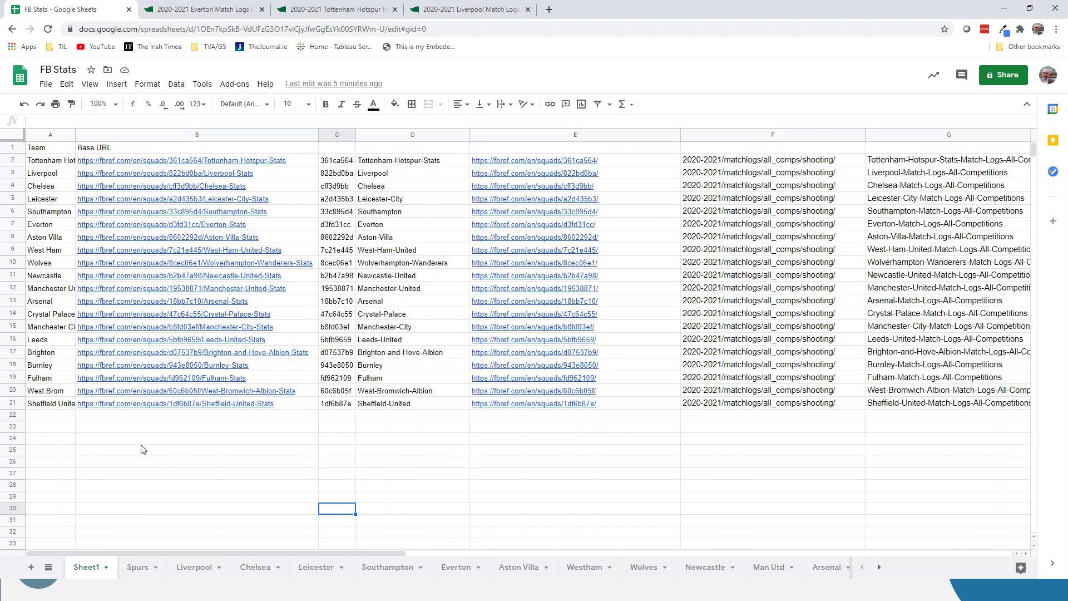
left_click(119, 443)
key("ctrl+v")
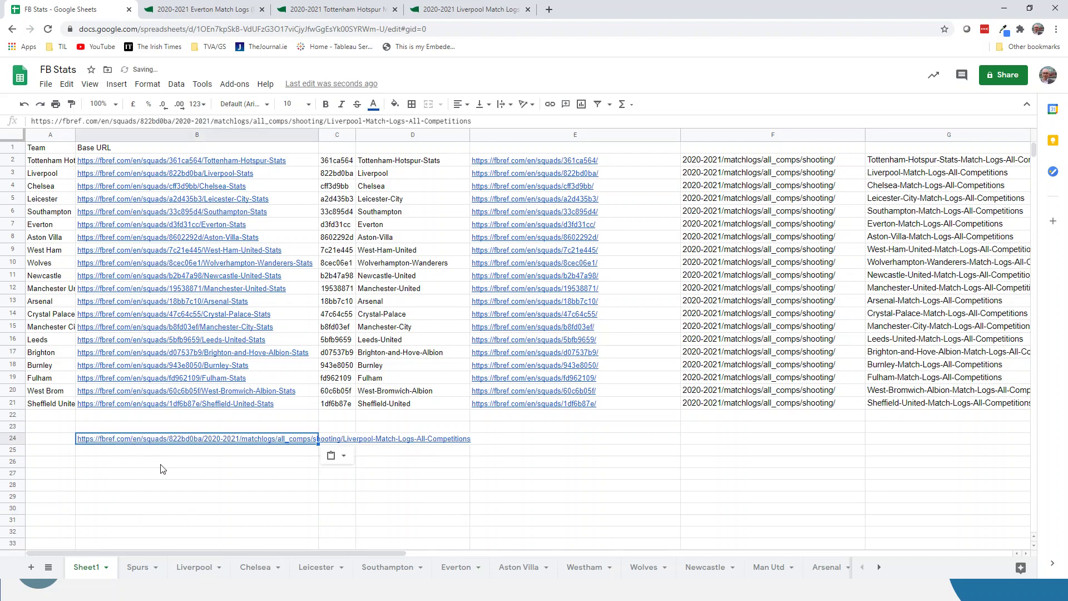
left_click(127, 431)
left_click_drag(73, 429, 83, 443)
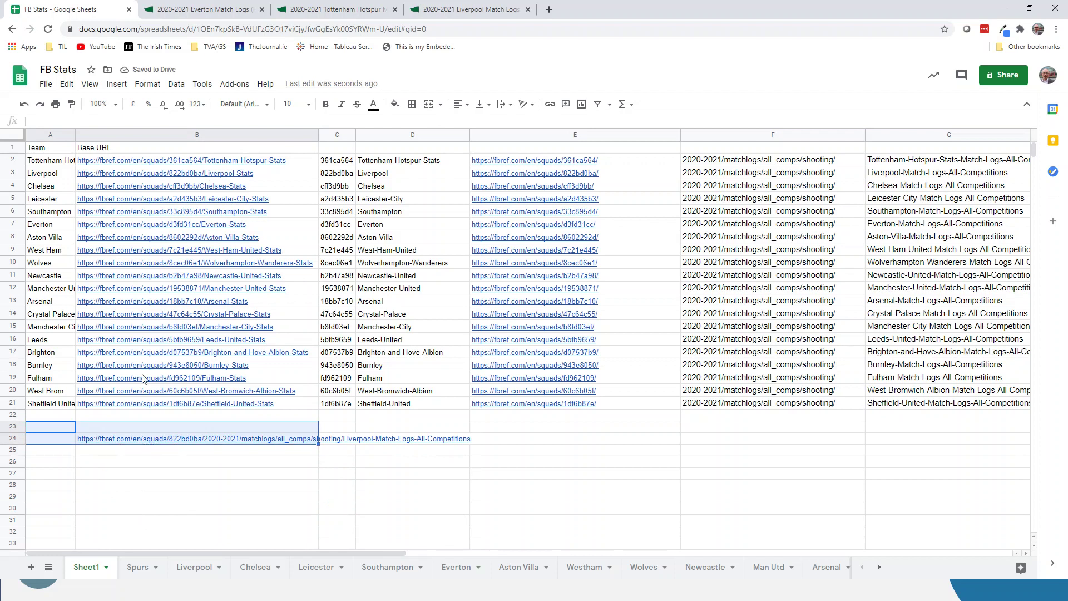
left_click(82, 445)
Step: Highlight the base, season and matchlogs parts of the B24 URL, then the team-name and squad-ID columns
left_click(32, 124)
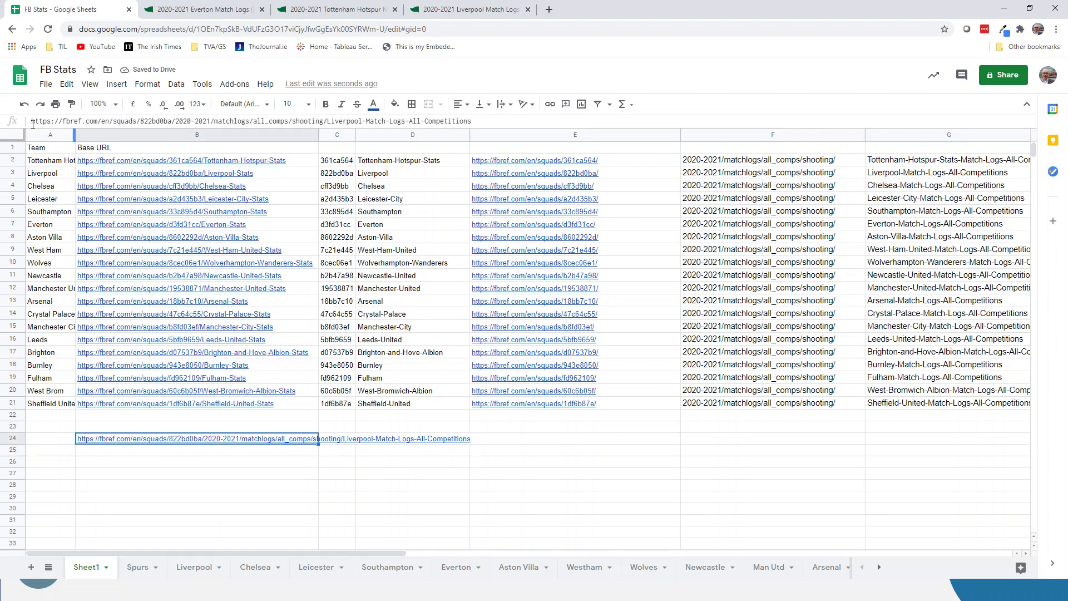
left_click_drag(32, 121, 158, 122)
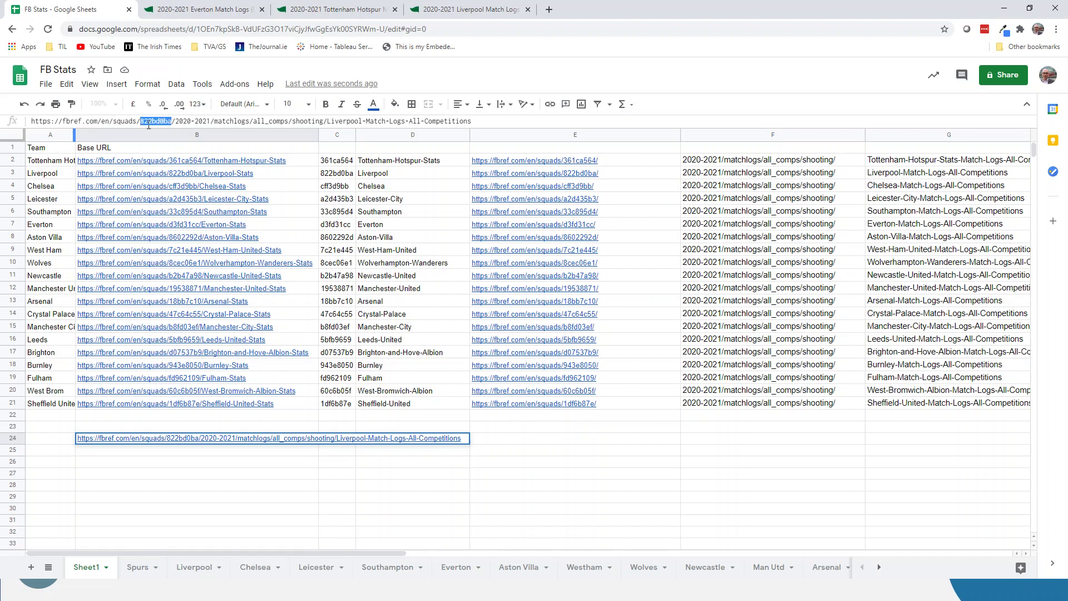
left_click_drag(176, 121, 498, 126)
left_click(292, 125)
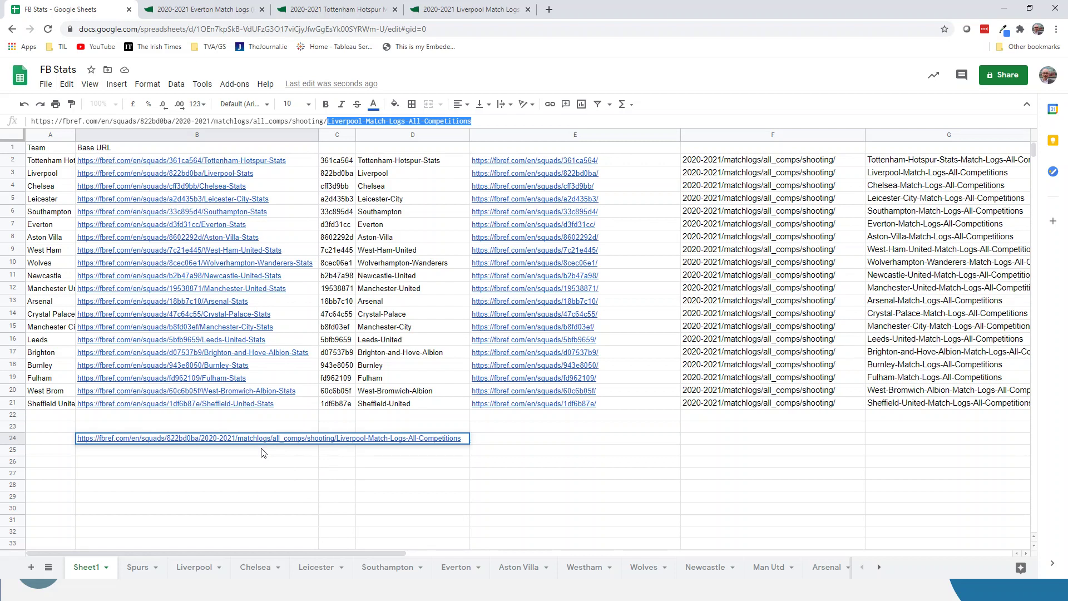
left_click_drag(383, 163, 393, 409)
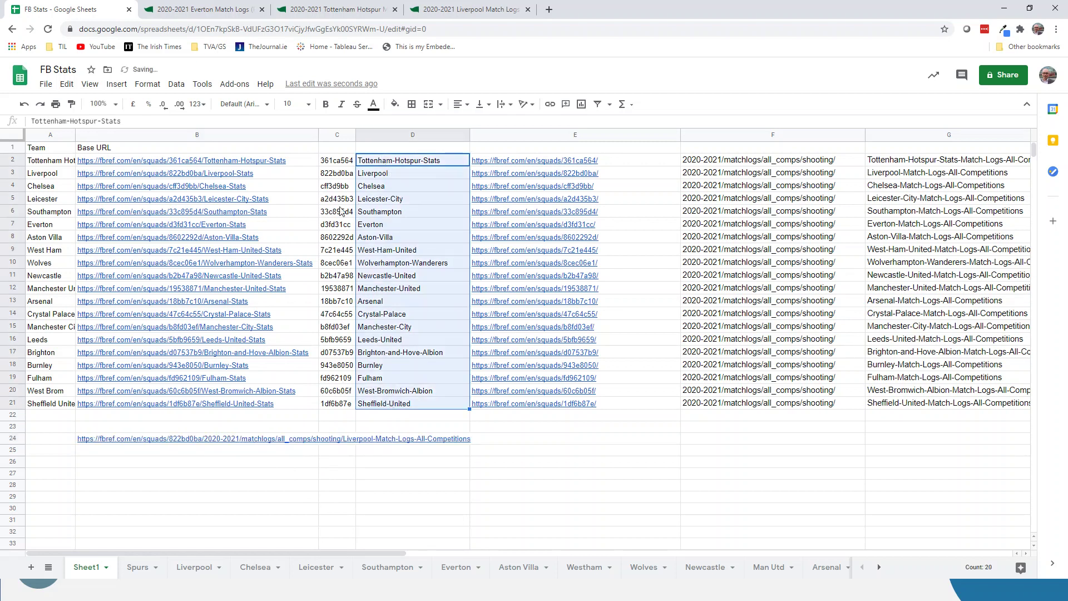
left_click_drag(340, 161, 343, 408)
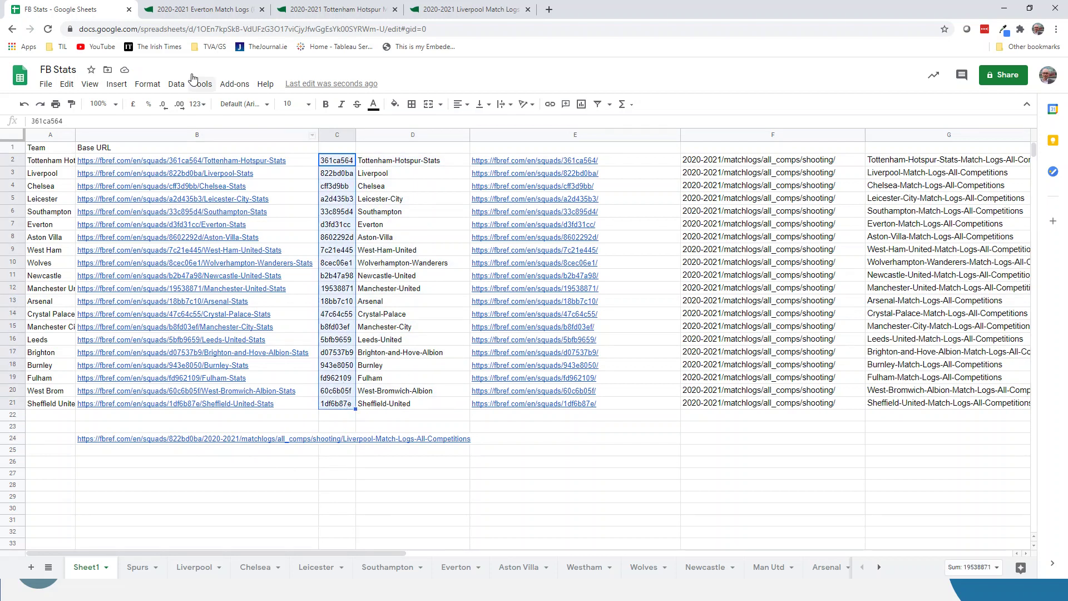
left_click(200, 9)
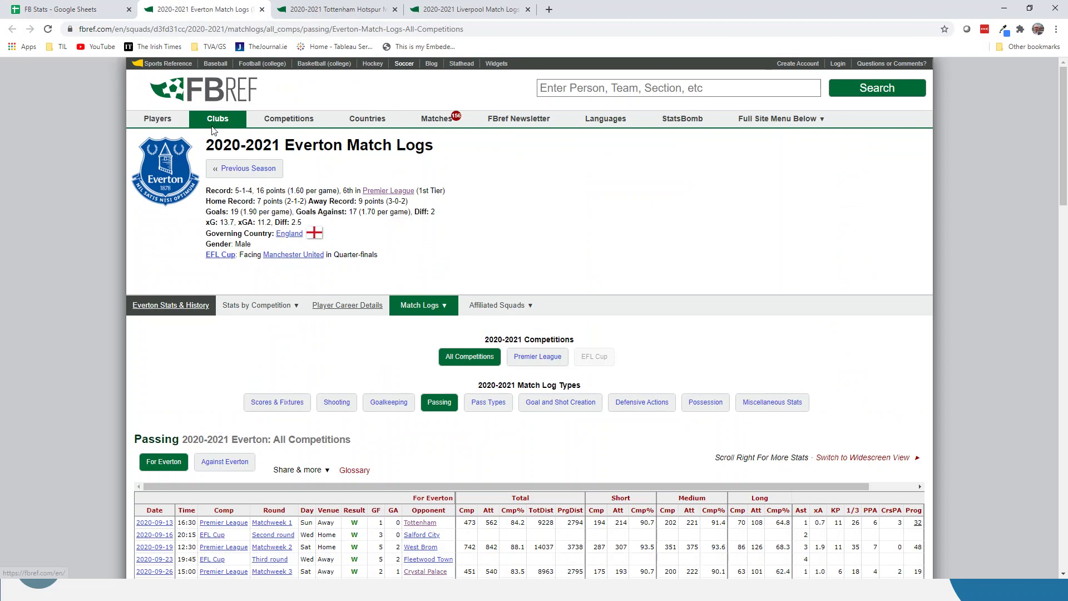
Step: Open the 2020-2021 Premier League stats page and copy Leicester City's squad link
mouse_move(267, 122)
left_click(190, 153)
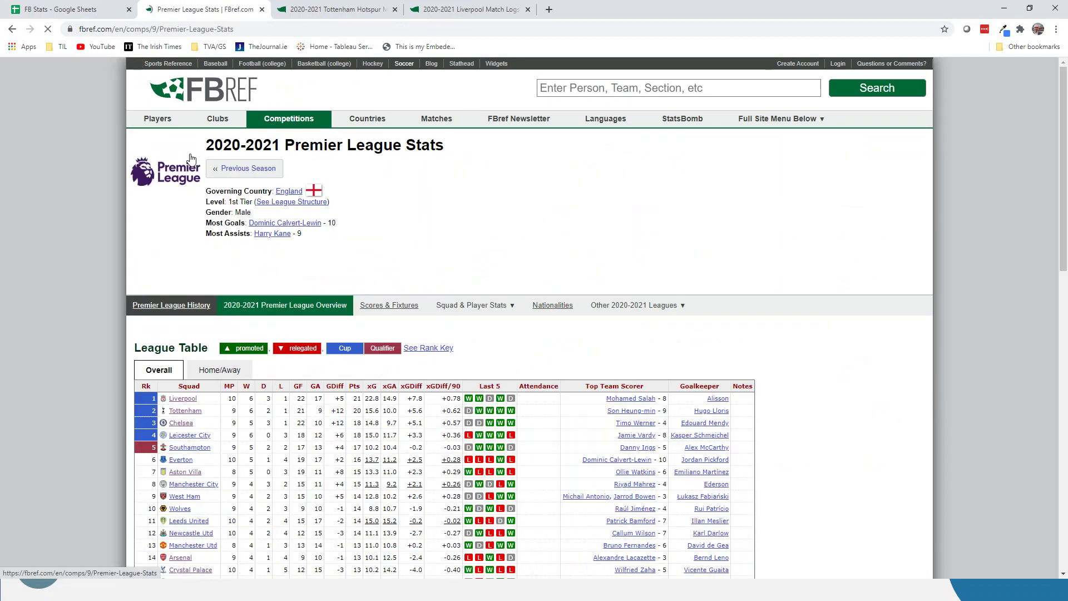
scroll(108, 298, "down", 3)
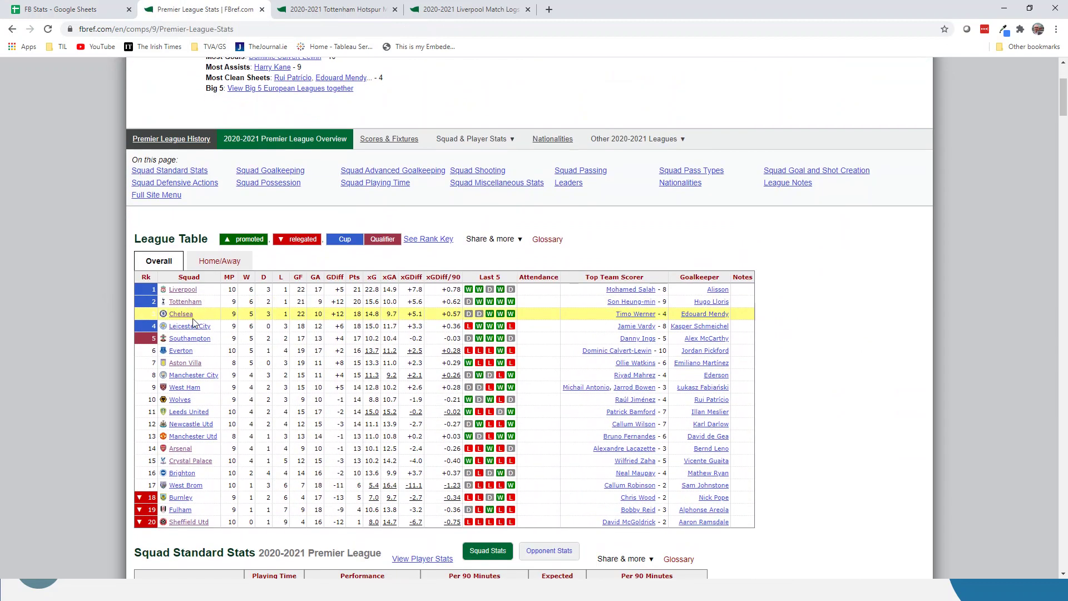
right_click(189, 331)
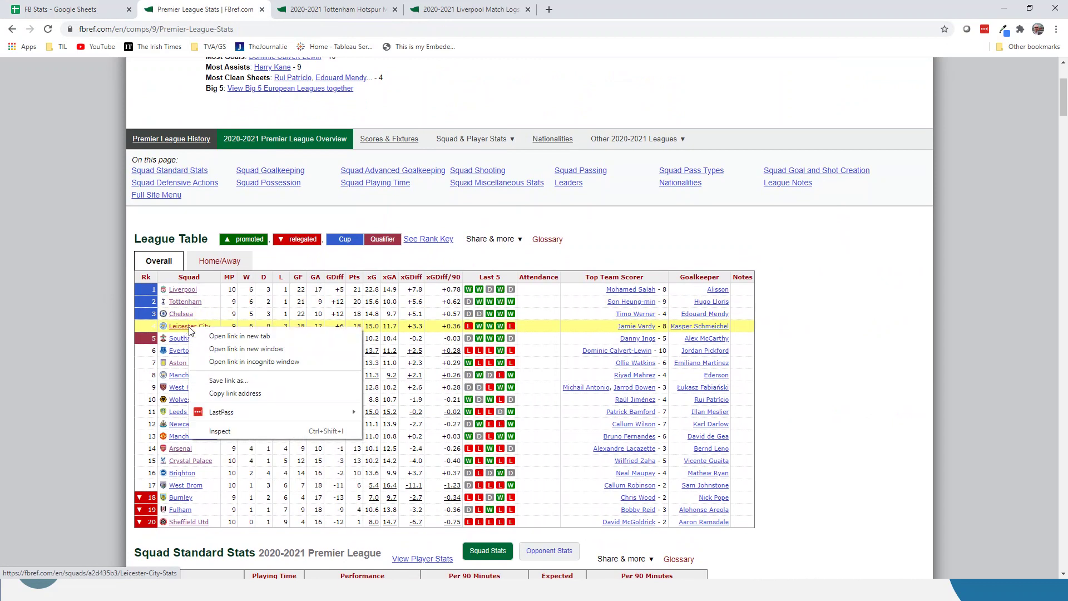
left_click(225, 392)
left_click(72, 10)
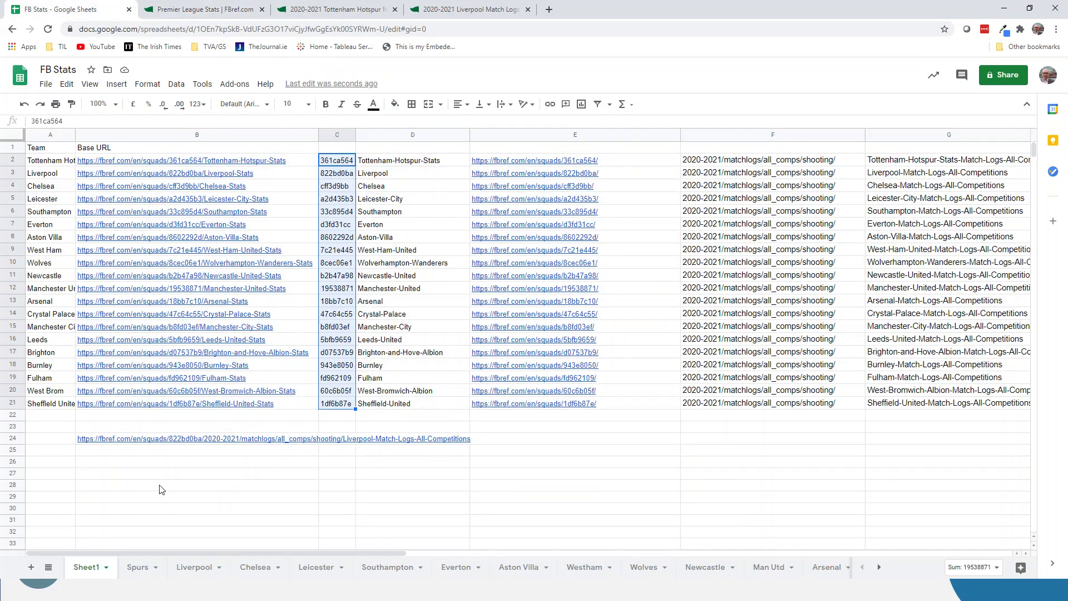
left_click(153, 461)
right_click(153, 462)
left_click(189, 193)
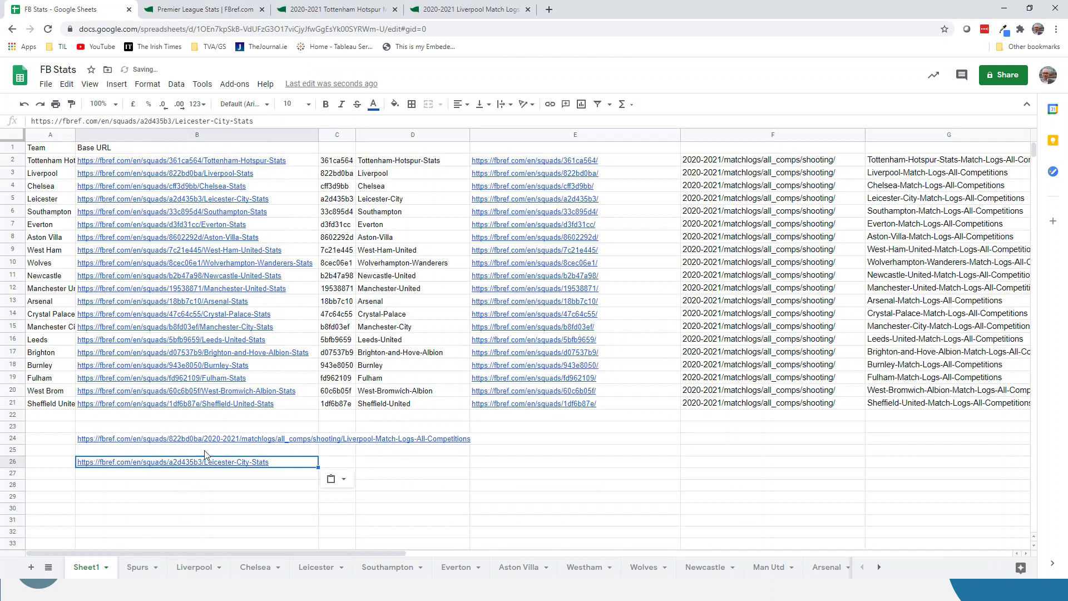
left_click(199, 475)
left_click(280, 463)
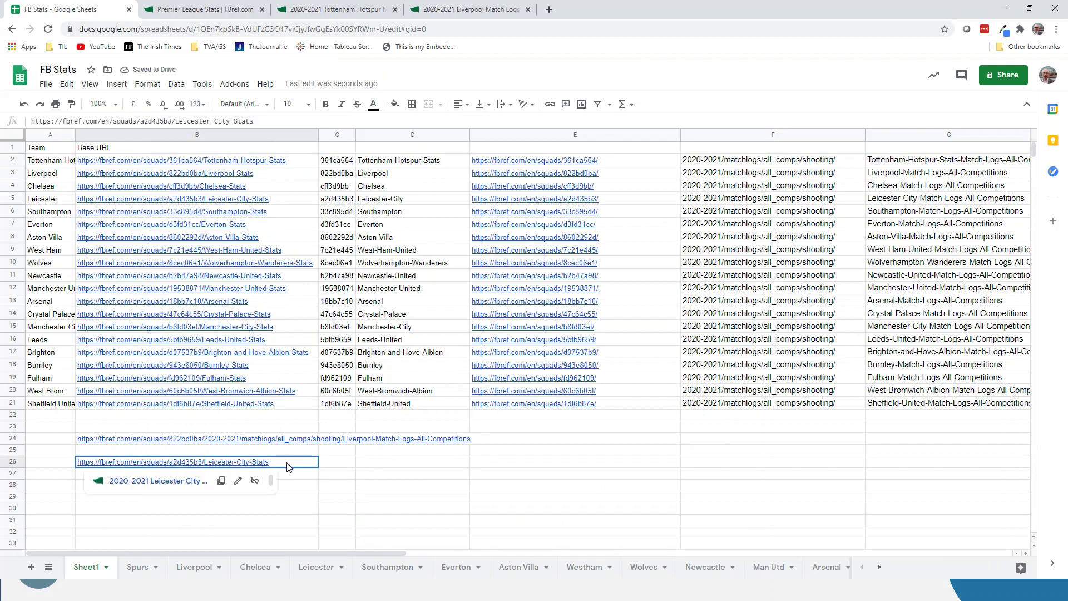
left_click_drag(253, 121, 141, 120)
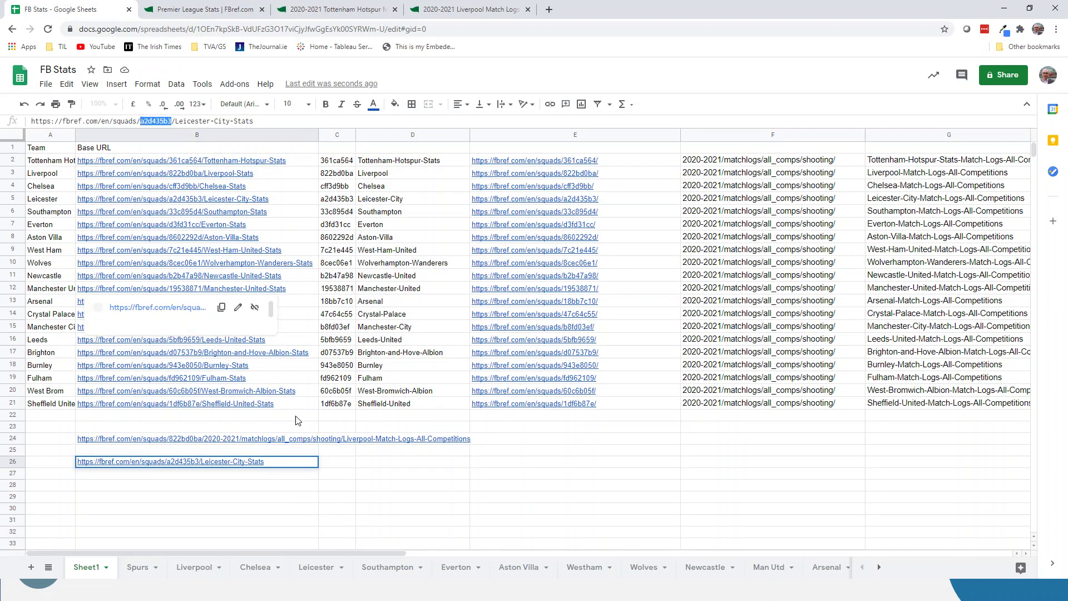
left_click(269, 473)
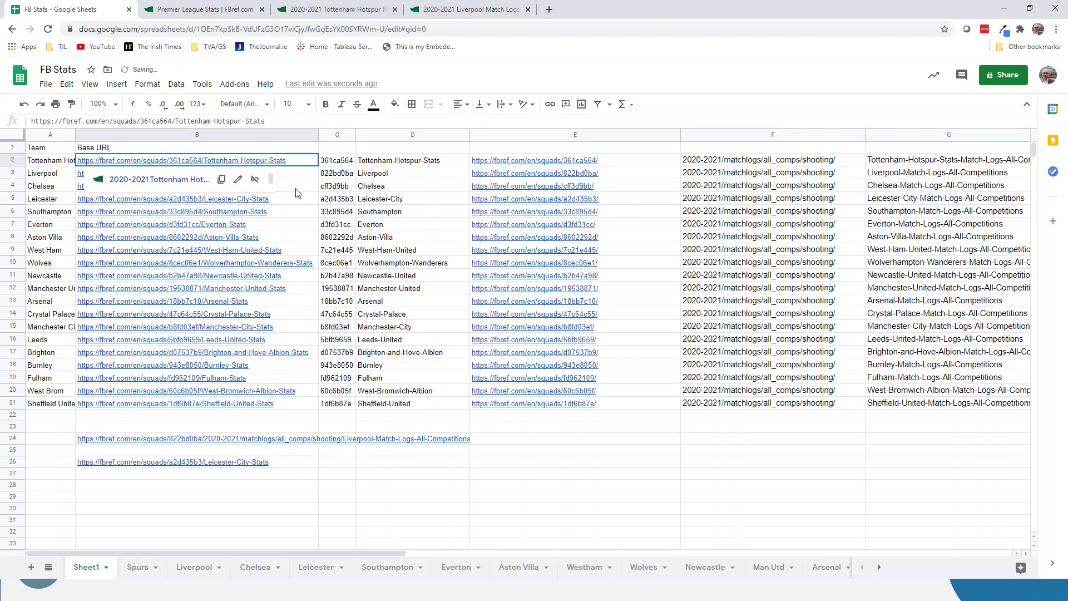
left_click_drag(306, 163, 289, 400)
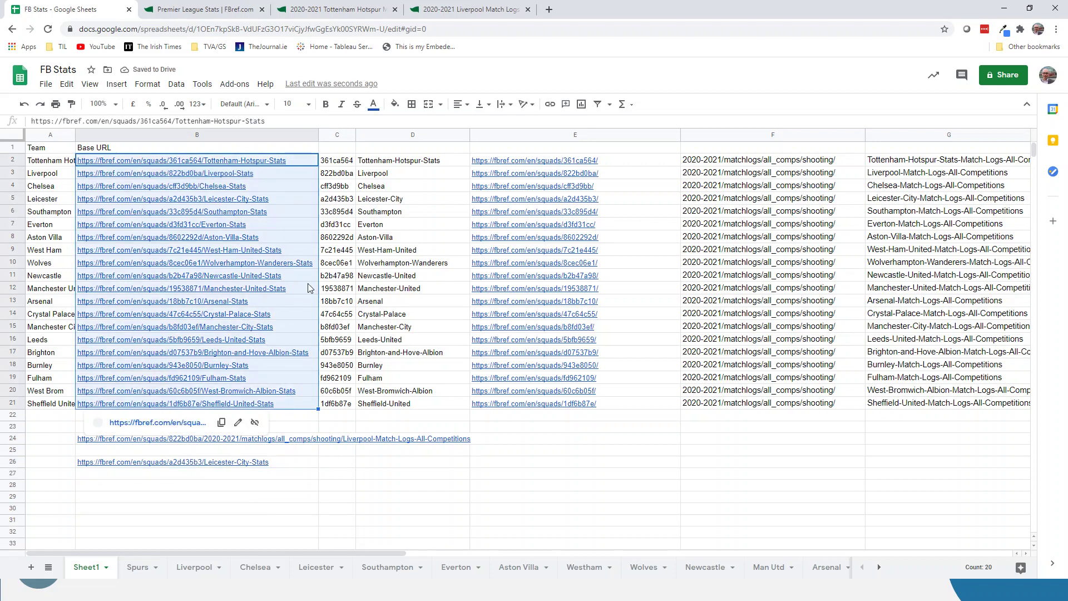
left_click(337, 162)
left_click_drag(337, 162, 337, 404)
mouse_move(188, 165)
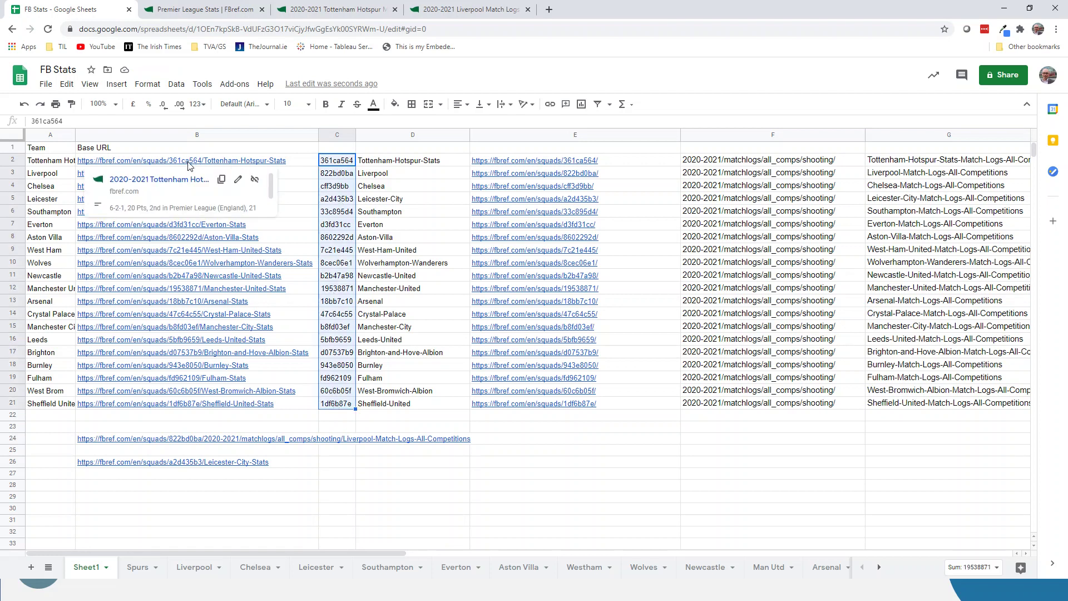
left_click_drag(384, 163, 388, 404)
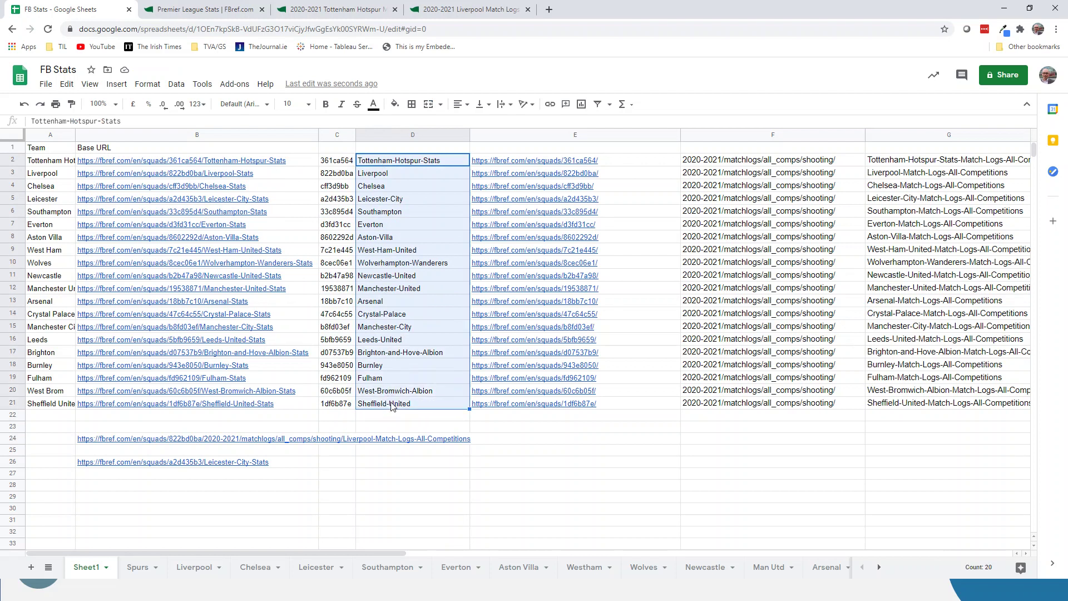
Step: Type the header UID in C1 and Team Name in D1
left_click(339, 148)
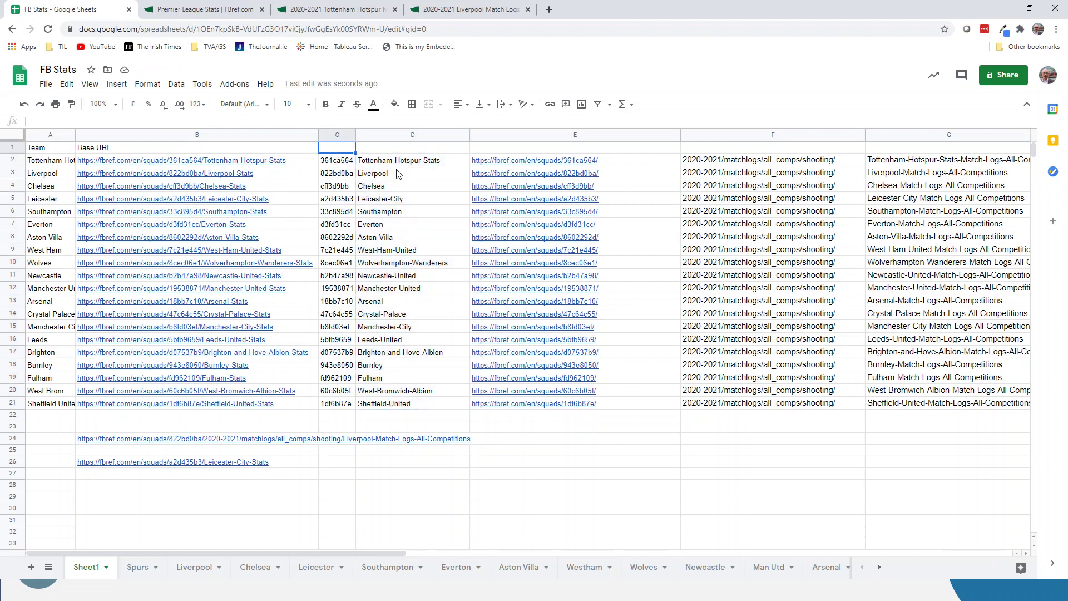
type("UID")
key("Tab")
type("TE")
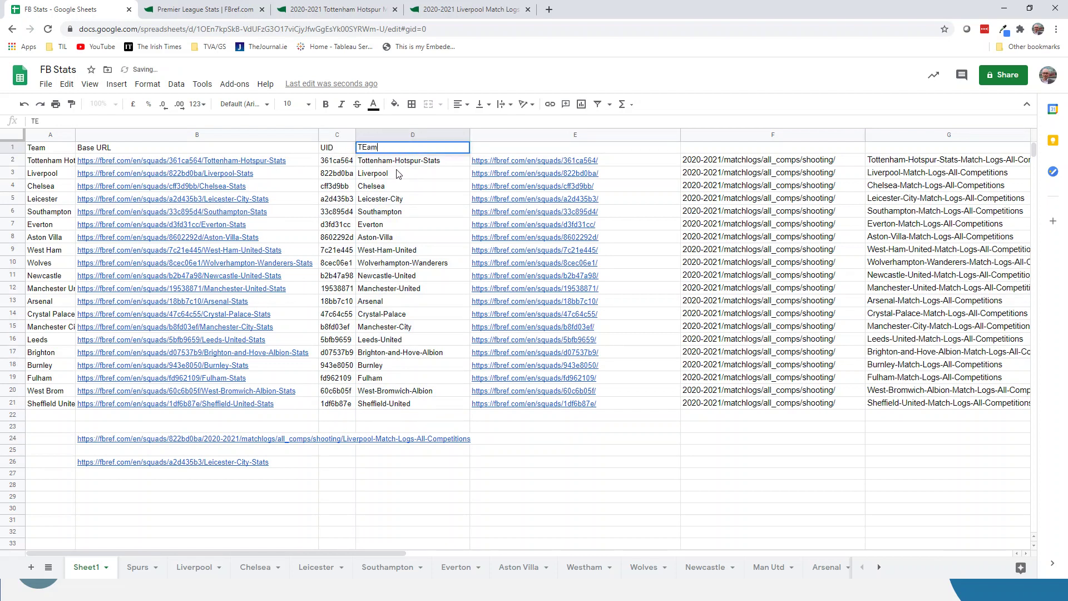
type("am")
key("BackSpace")
key("BackSpace")
key("BackSpace")
type("eam Name")
key("Return")
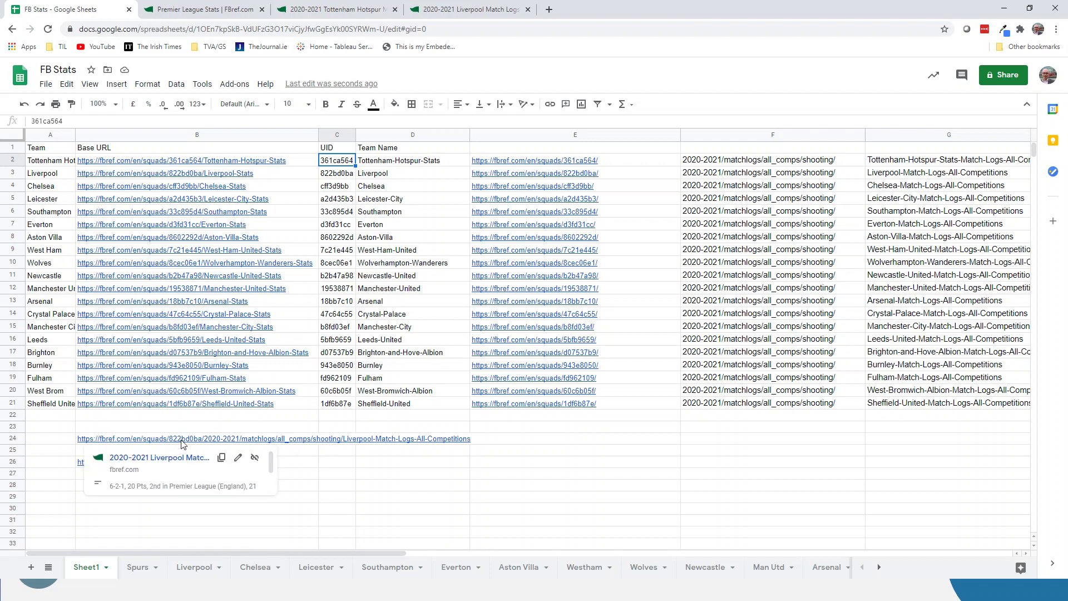
mouse_move(184, 444)
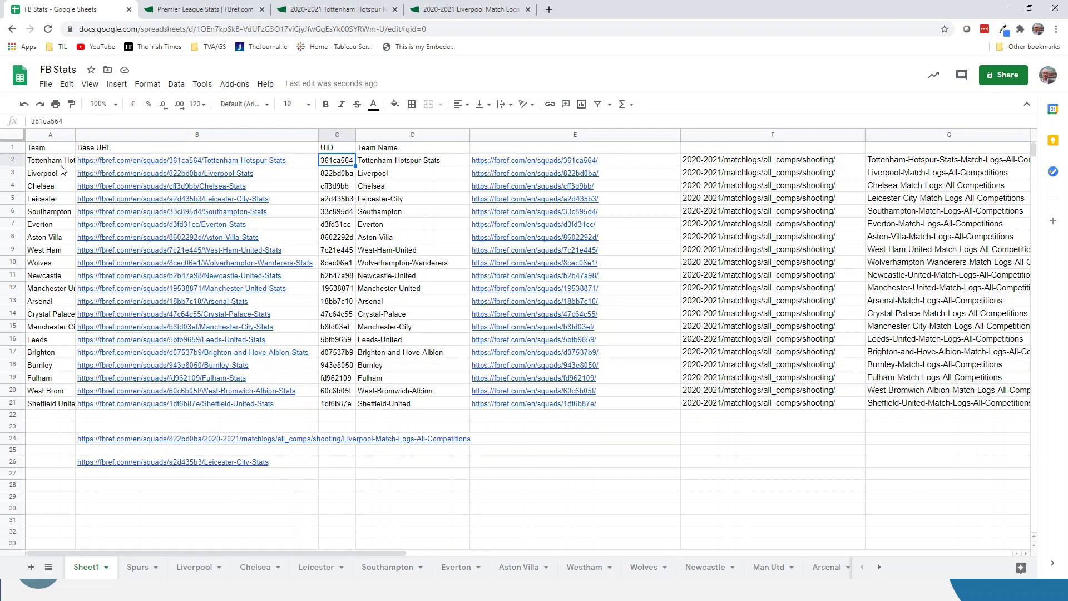
Step: Change F2's path from shooting to passing and fill it down to F21
left_click_drag(61, 166, 590, 393)
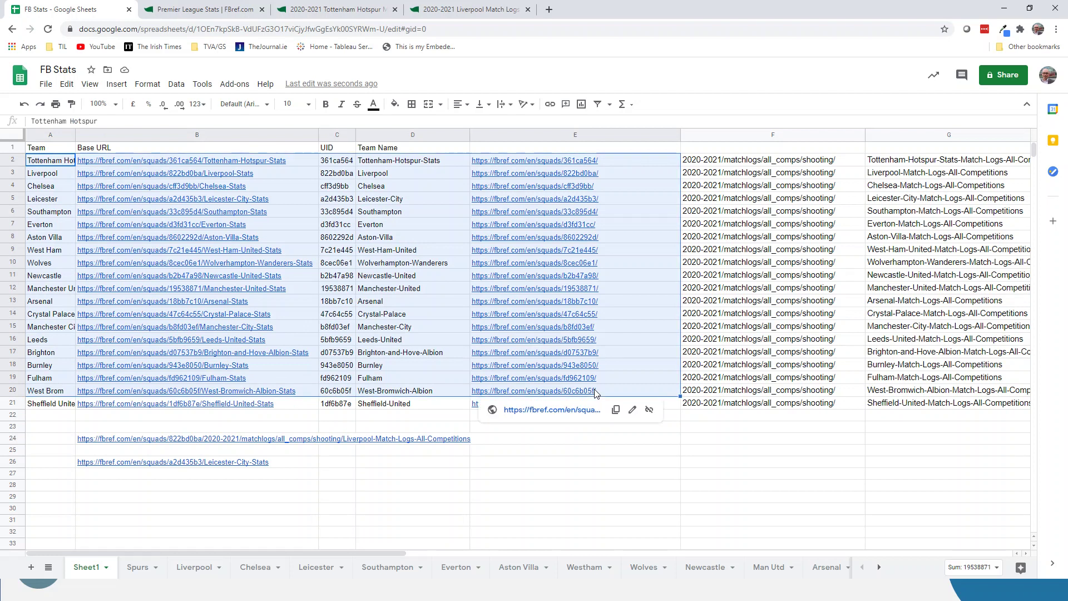
left_click(800, 510)
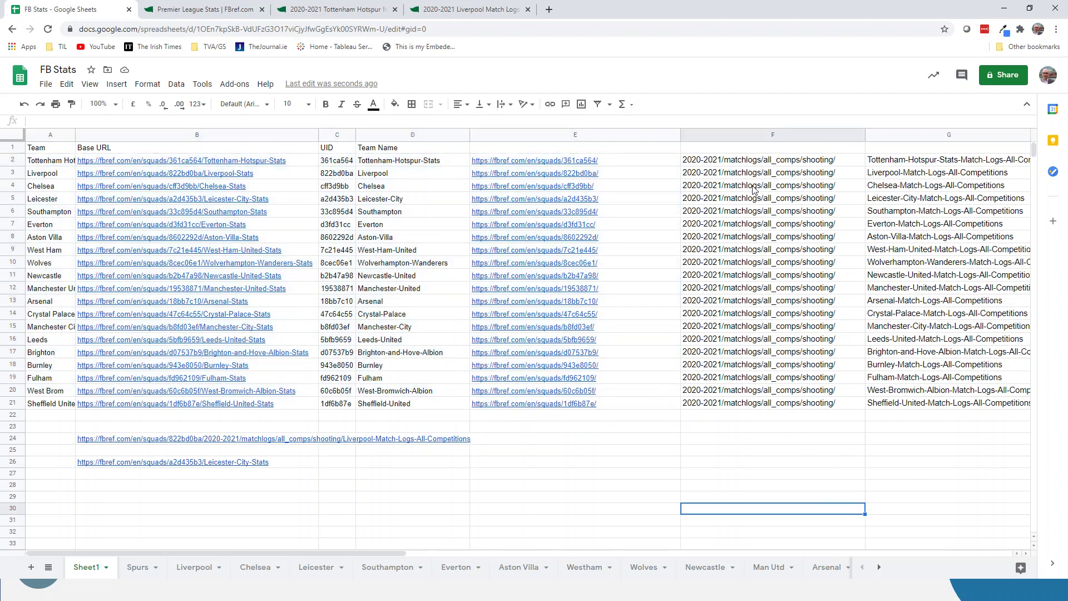
left_click(738, 163)
left_click(181, 121)
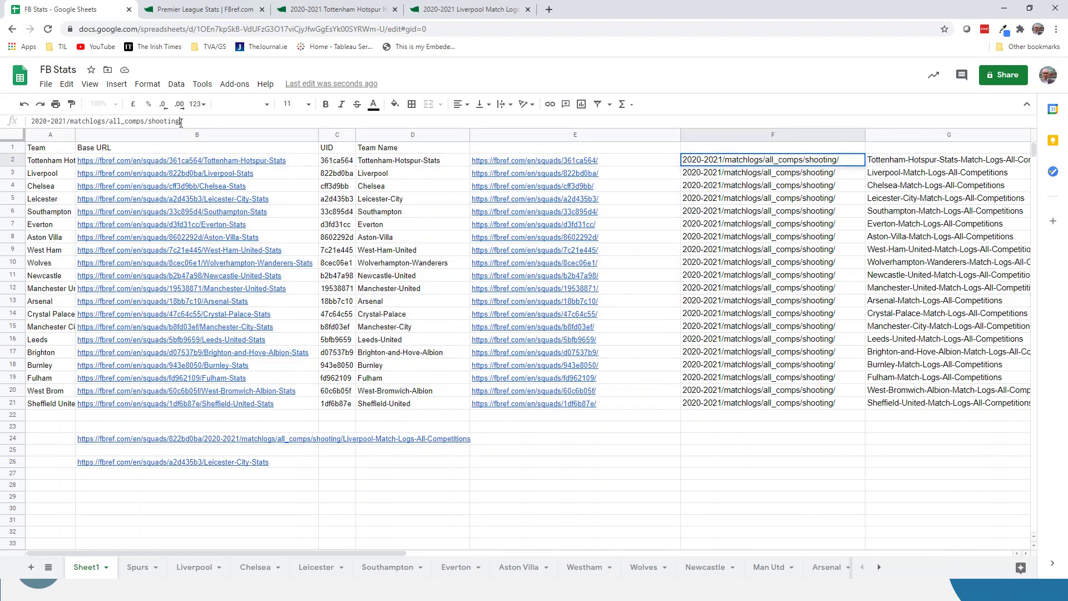
left_click_drag(181, 121, 149, 123)
type("passing")
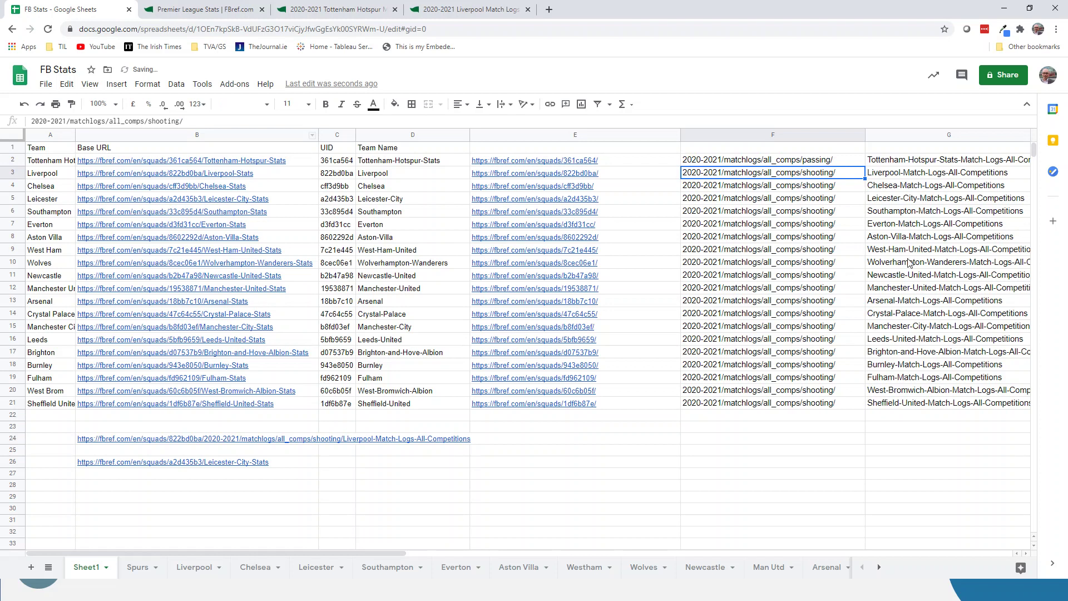
left_click(838, 163)
left_click_drag(864, 165, 841, 405)
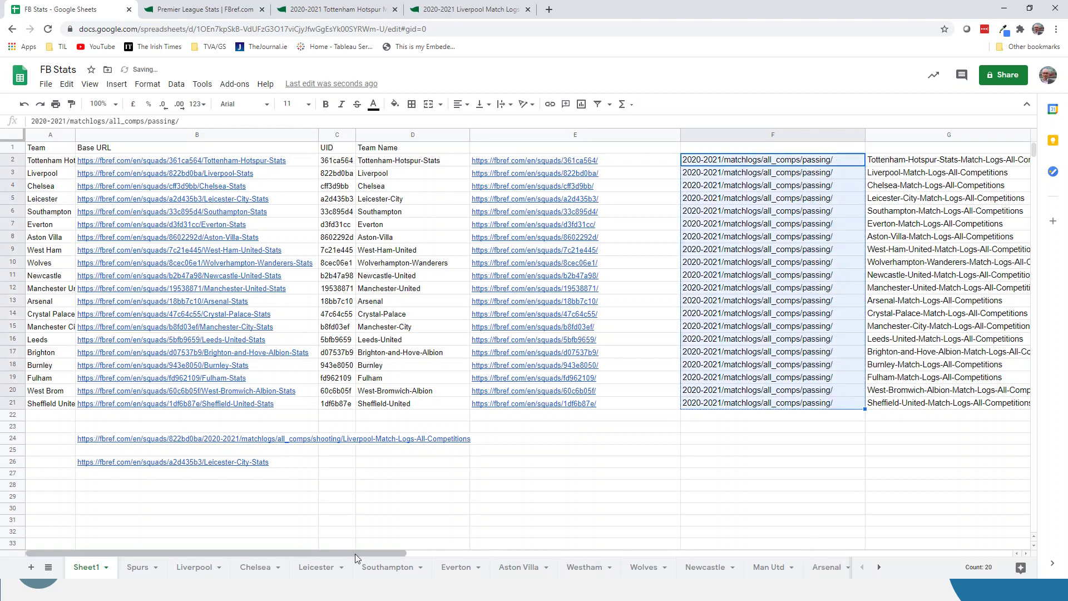
Step: Select the Chelsea link formula in I4
left_click_drag(355, 553, 665, 556)
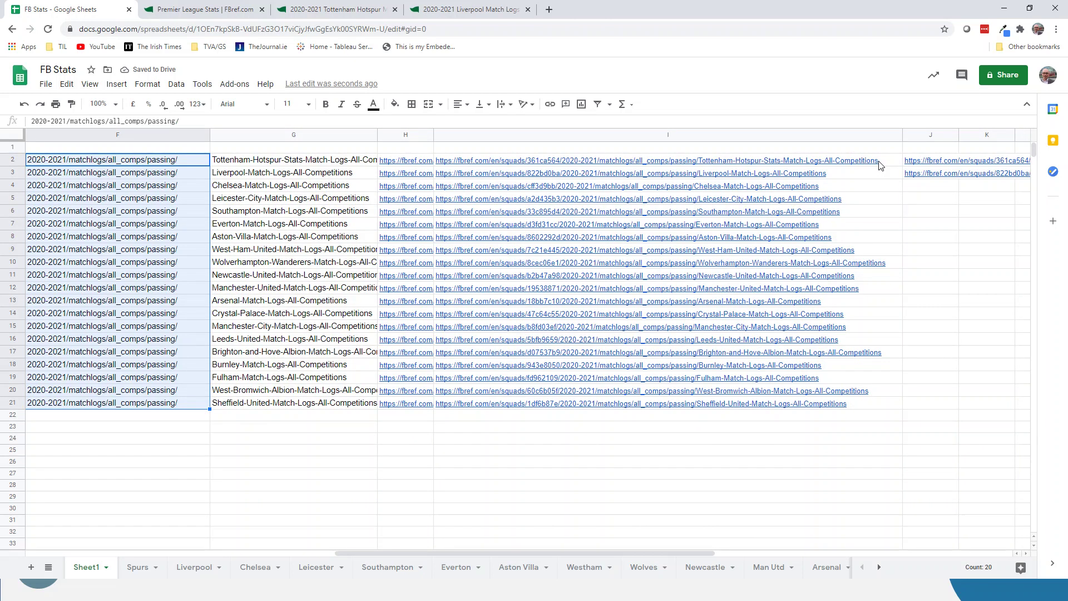
mouse_move(881, 165)
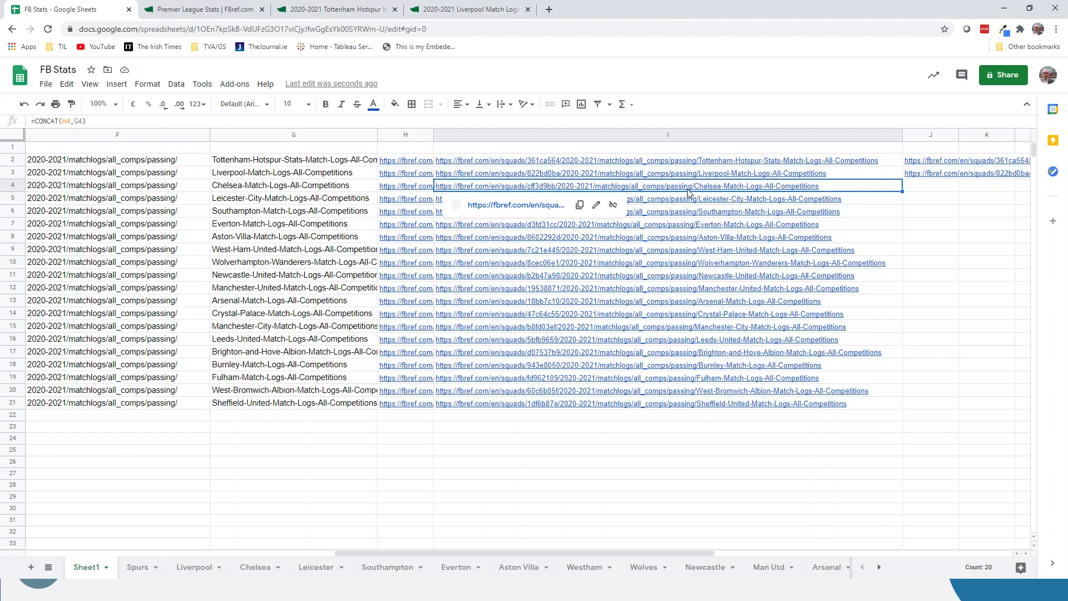
left_click(689, 190)
Step: Open Chelsea's FBref passing match logs, view the All Competitions table, then return to the sheet
left_click(526, 206)
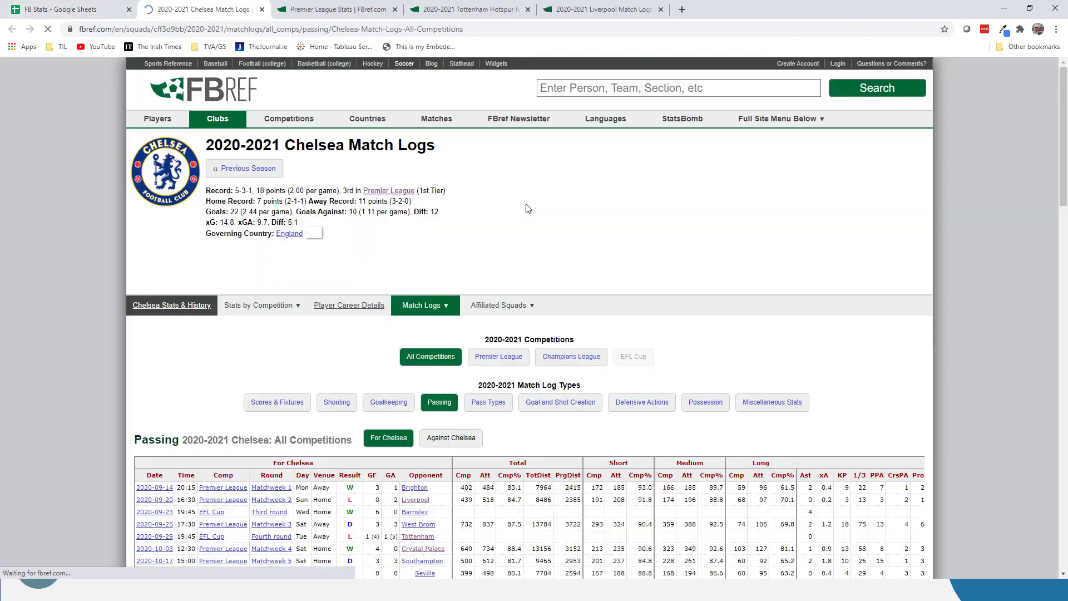
scroll(315, 149, "down", 3)
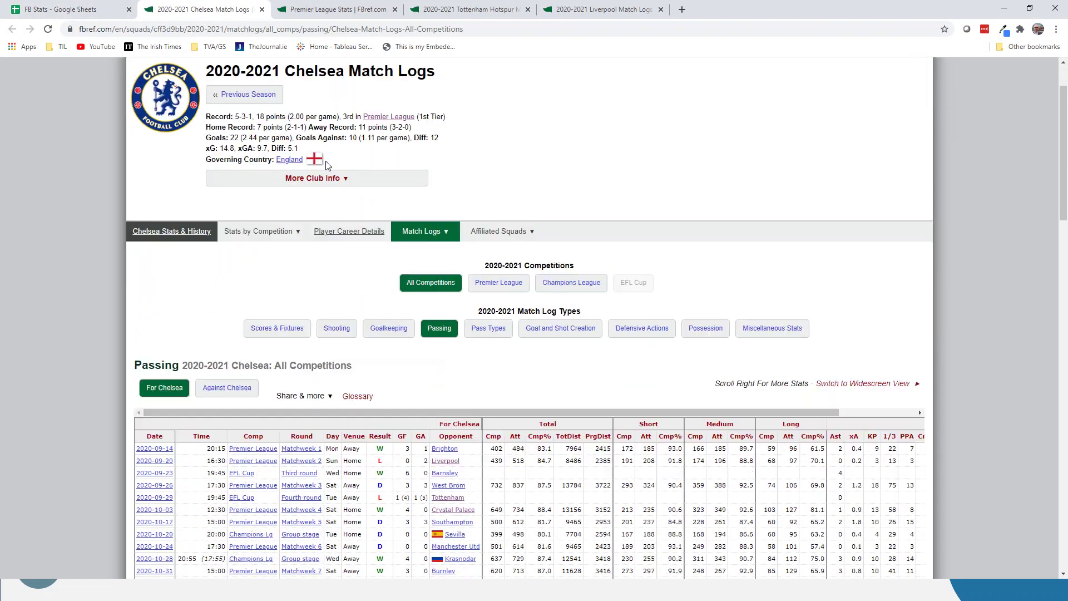
left_click_drag(281, 272, 340, 272)
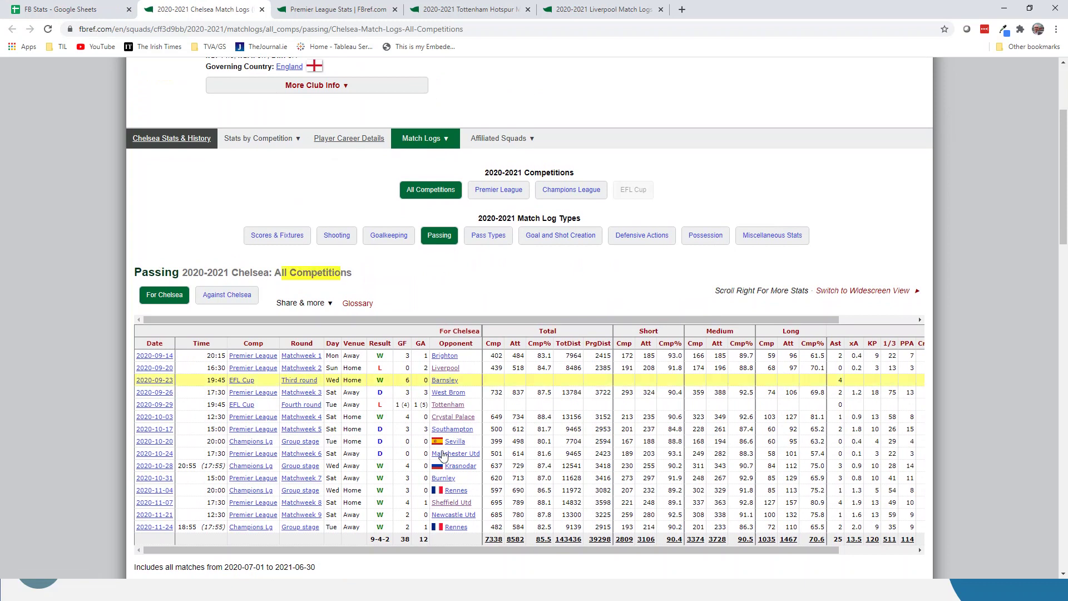
key("ctrl+Page_Up")
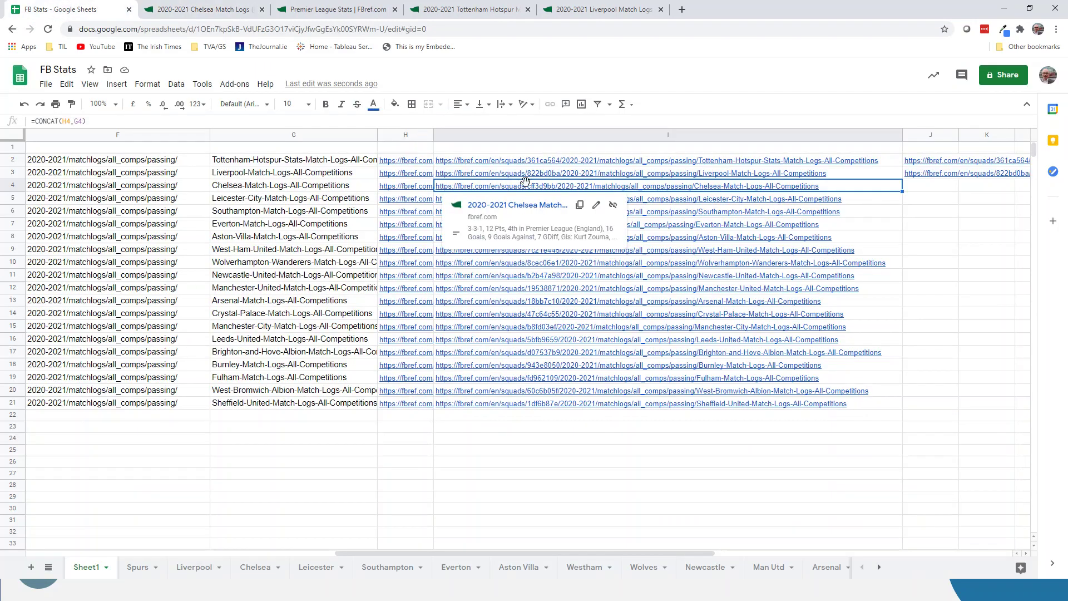
Step: Check the Chelsea sheet's imported match log, then return to Sheet1's team URL table
left_click_drag(665, 552, 455, 559)
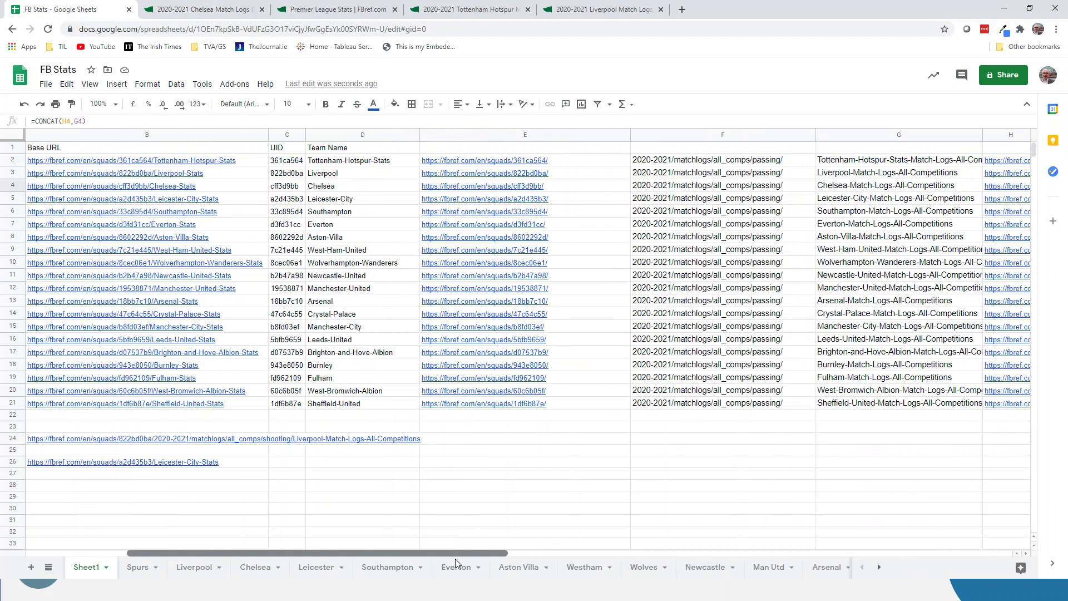
mouse_move(489, 409)
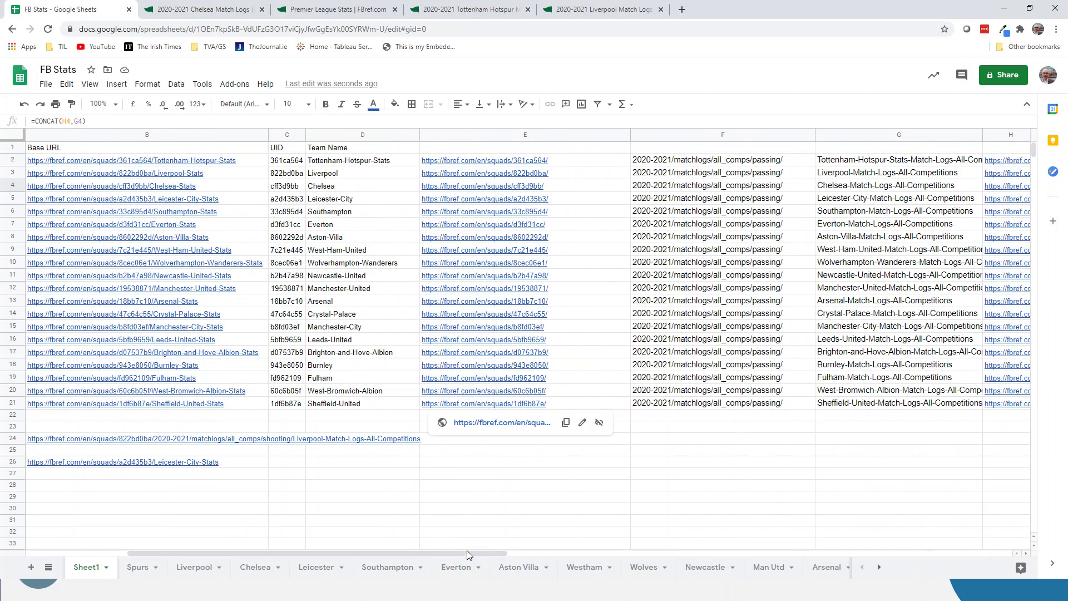
left_click_drag(466, 552, 376, 553)
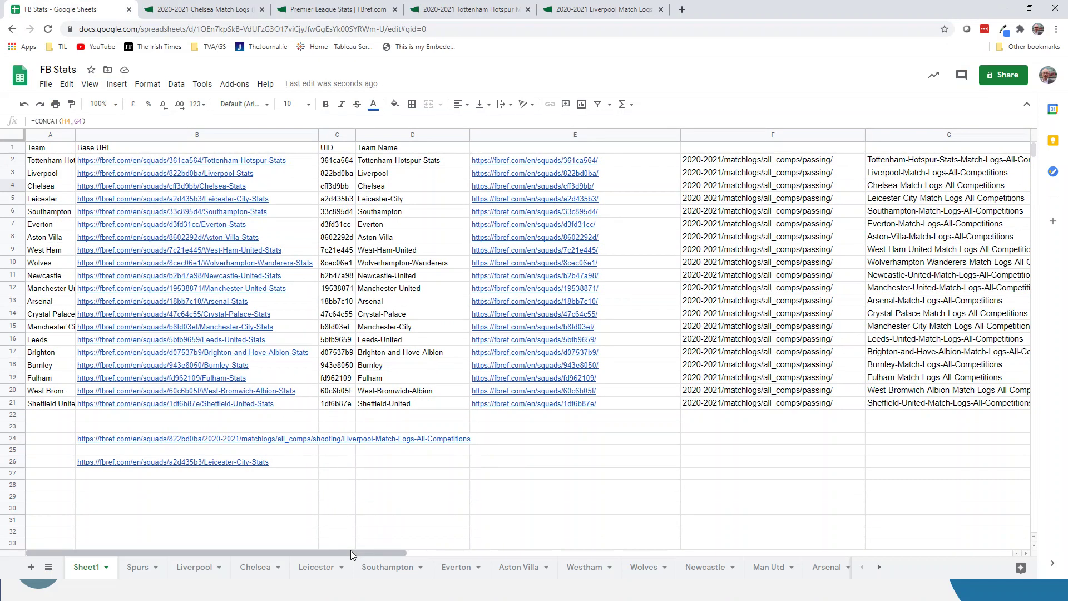
left_click(261, 570)
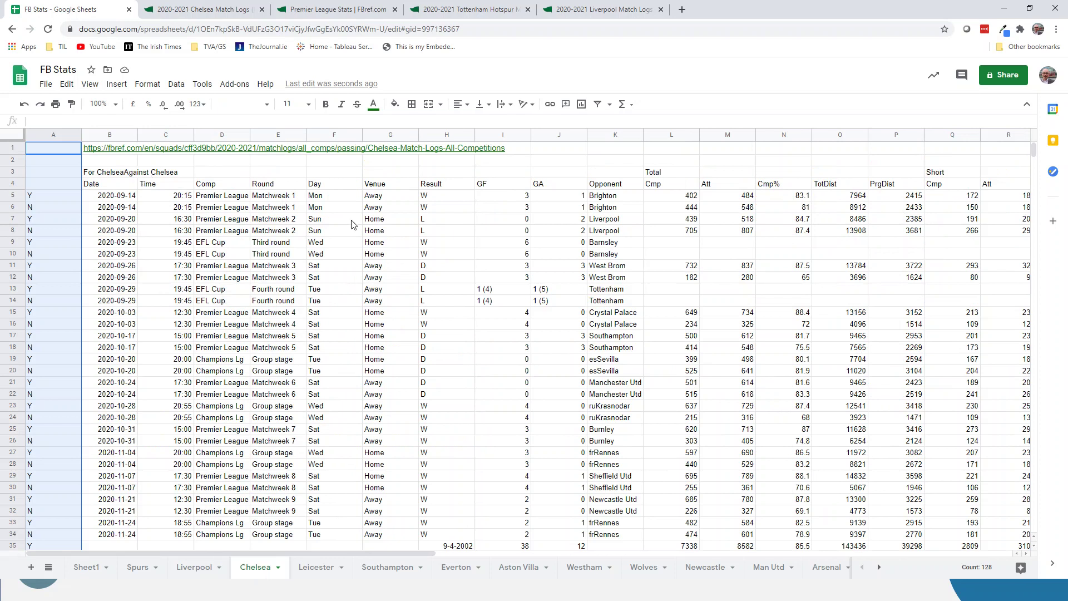
left_click(106, 568)
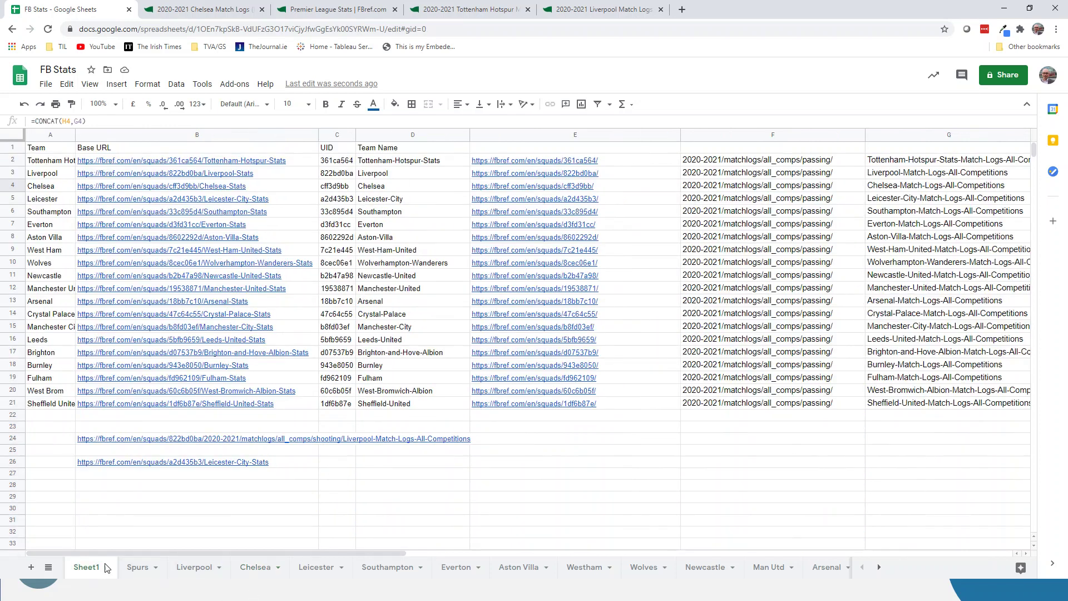
left_click_drag(403, 553, 502, 553)
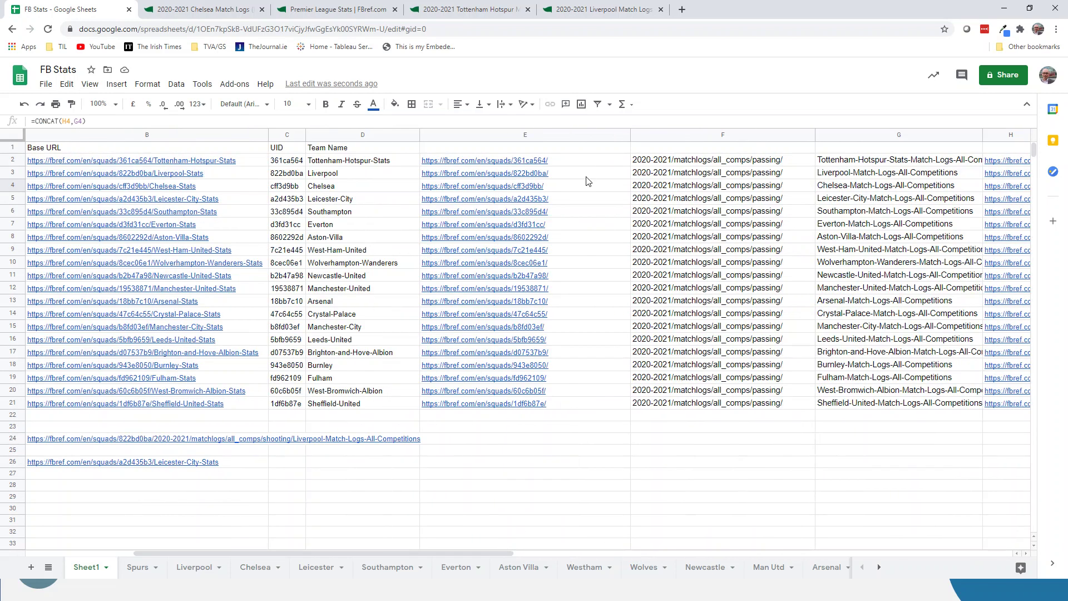
Step: Change the column F path from passing back to shooting and fill it down to row 21
left_click(735, 157)
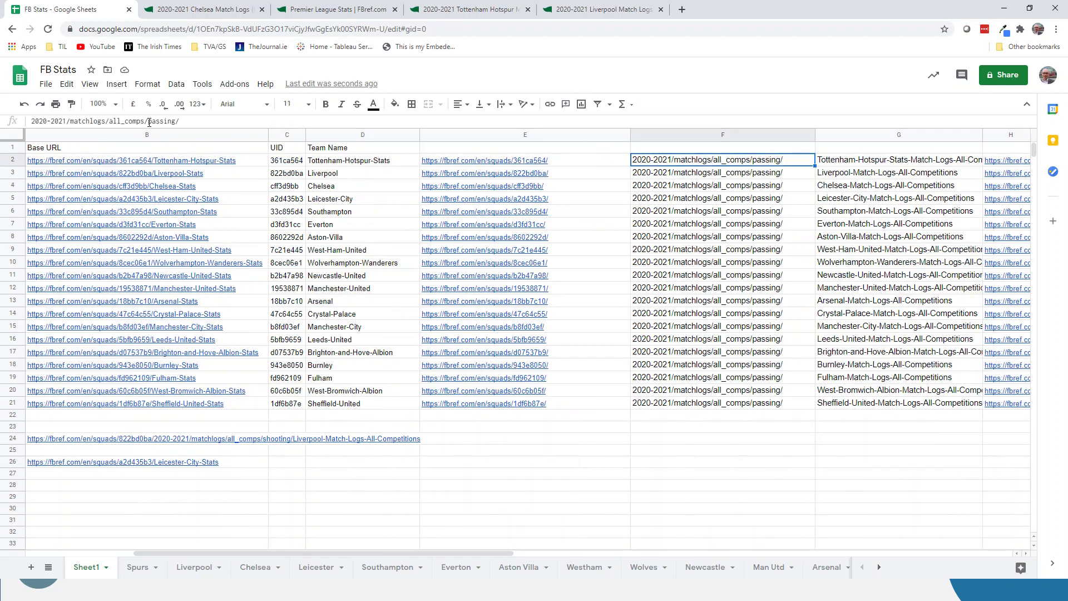
left_click_drag(147, 121, 173, 122)
type("shooting")
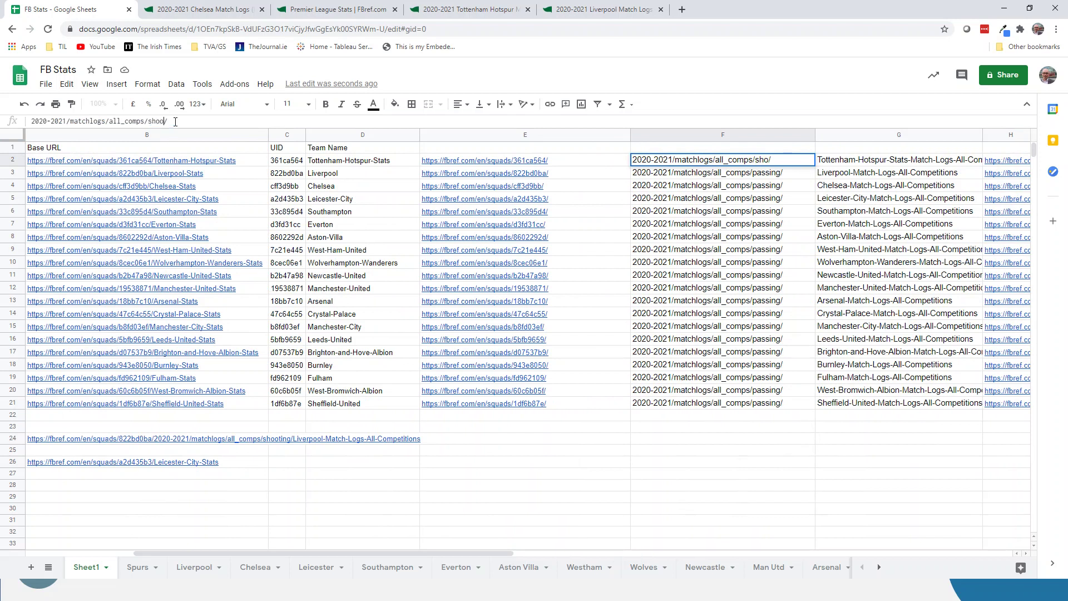
key("Return")
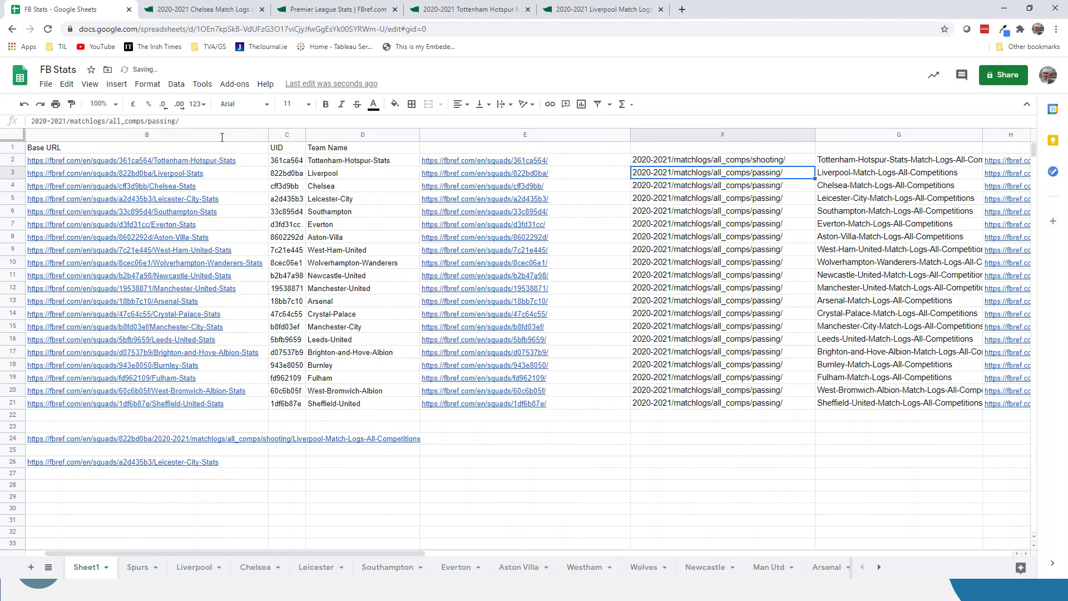
left_click(788, 162)
left_click_drag(814, 166, 787, 410)
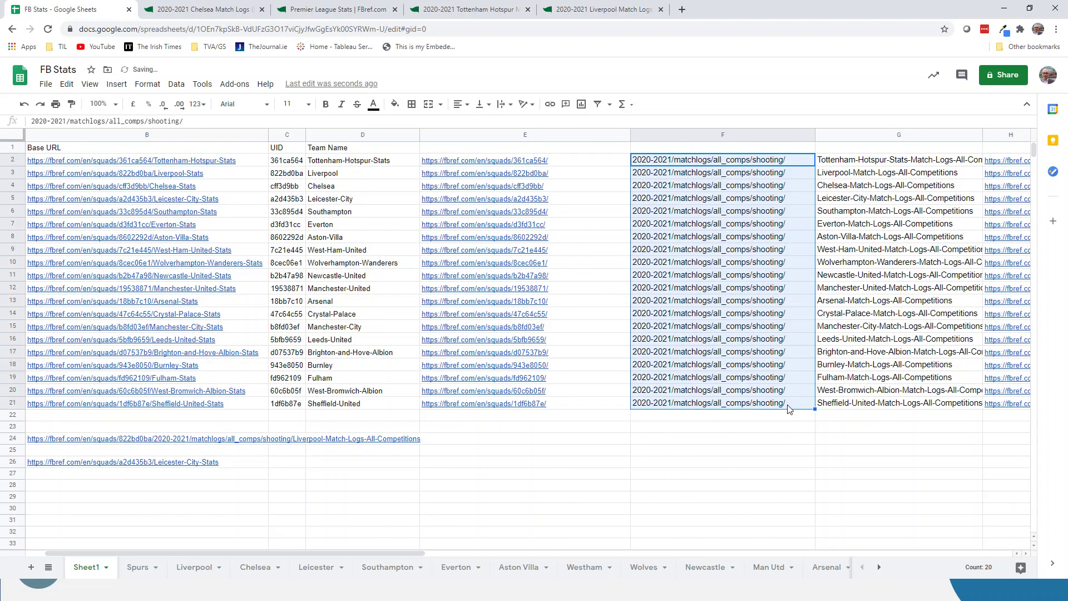
left_click(674, 477)
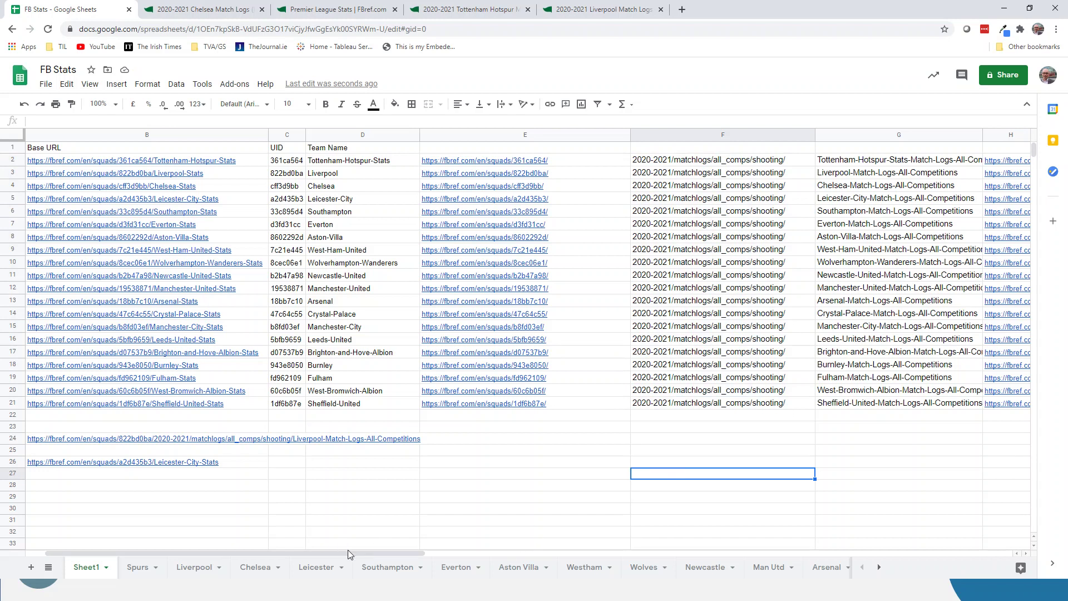
Step: Add a new blank sheet after Sheet1
left_click_drag(344, 543, 333, 514)
left_click_drag(347, 554, 222, 543)
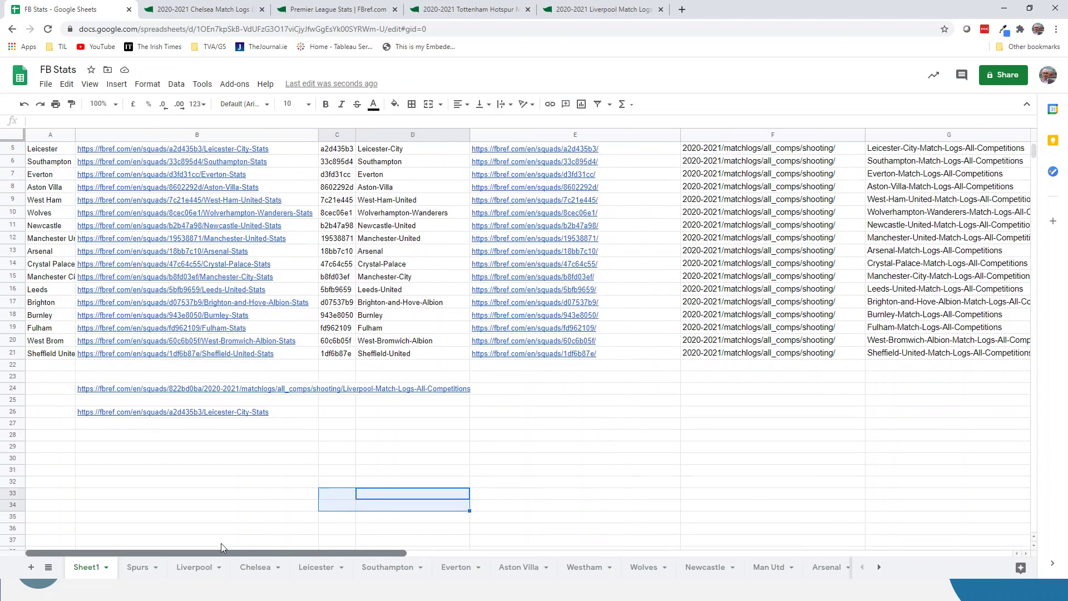
scroll(205, 482, "up", 2)
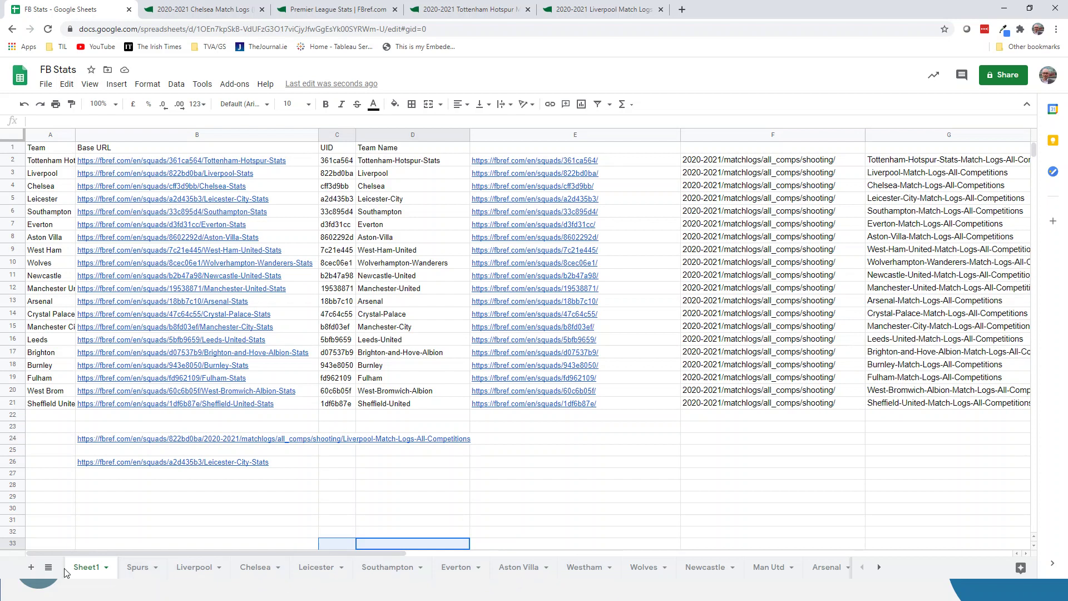
left_click(31, 566)
Step: Rename the new sheet to Spurs2
double_click(140, 567)
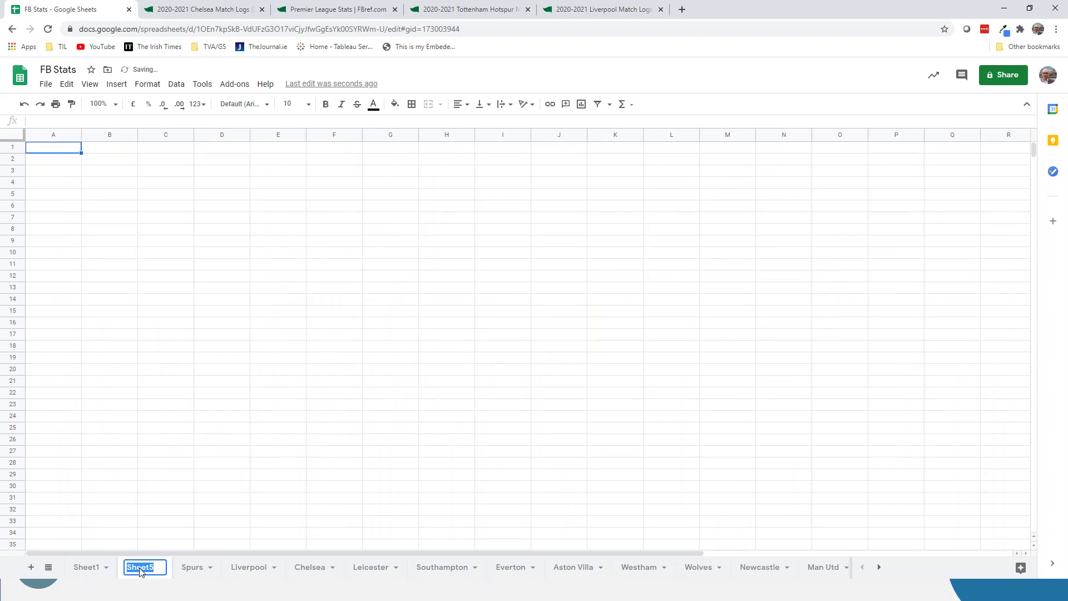
type("Spurt")
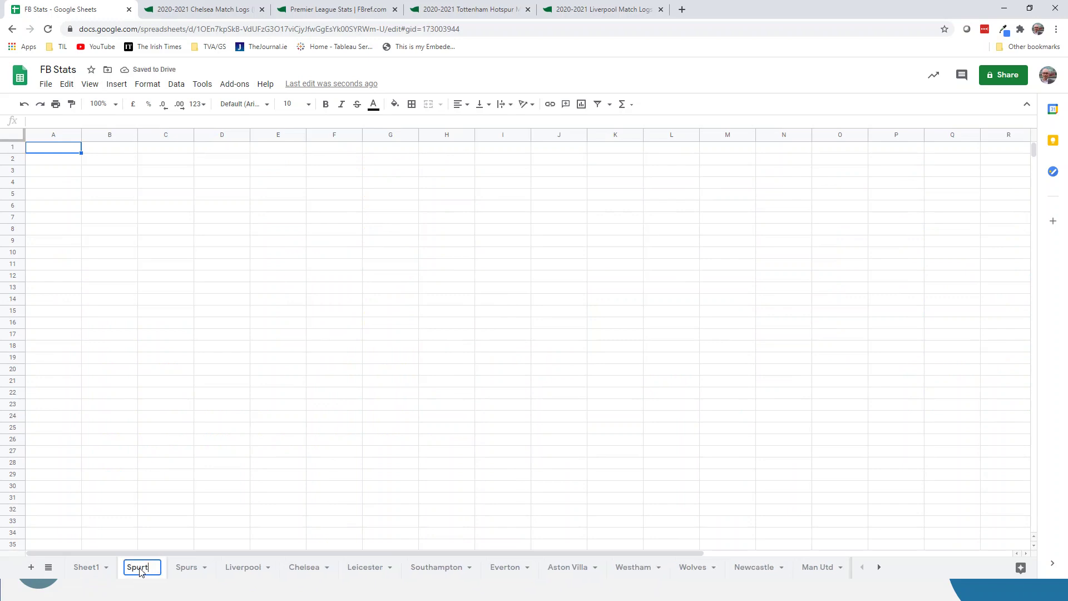
key("BackSpace")
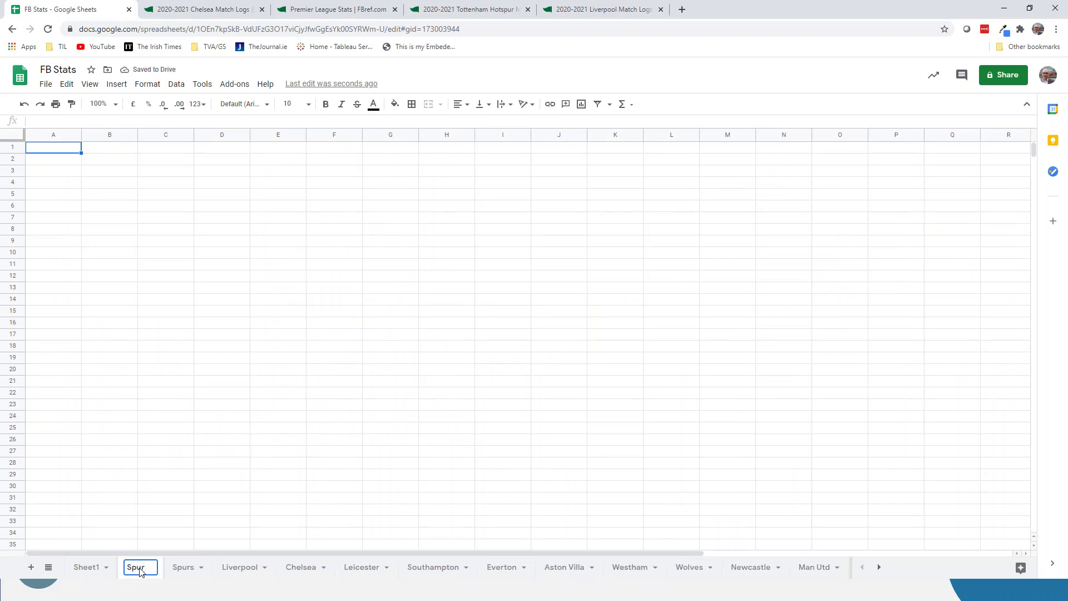
type("s2")
key("Return")
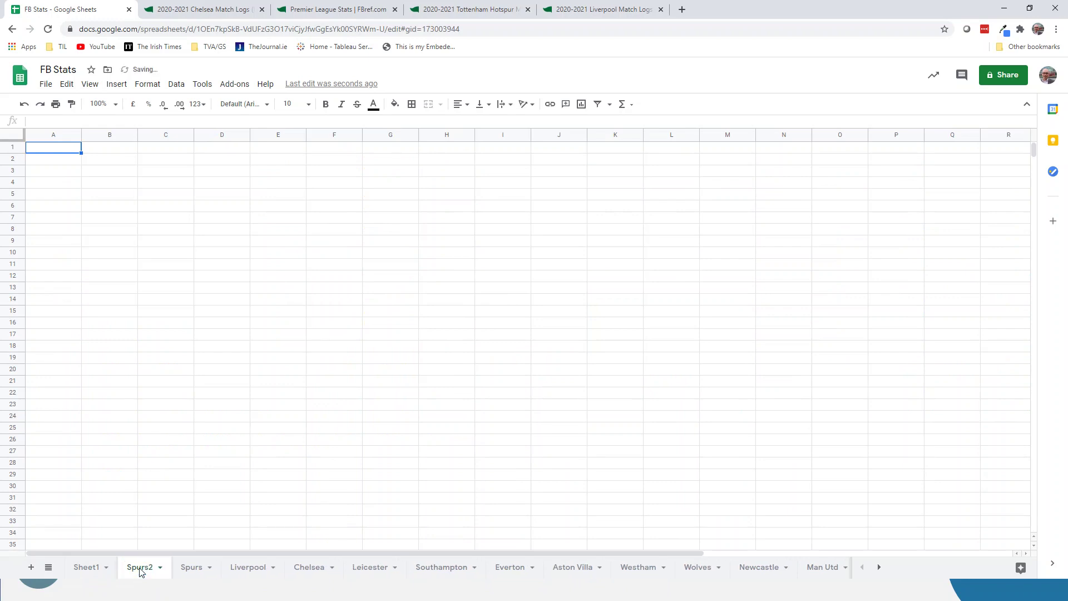
Step: Start an =IMPORTHTML( formula in cell A2
left_click(64, 150)
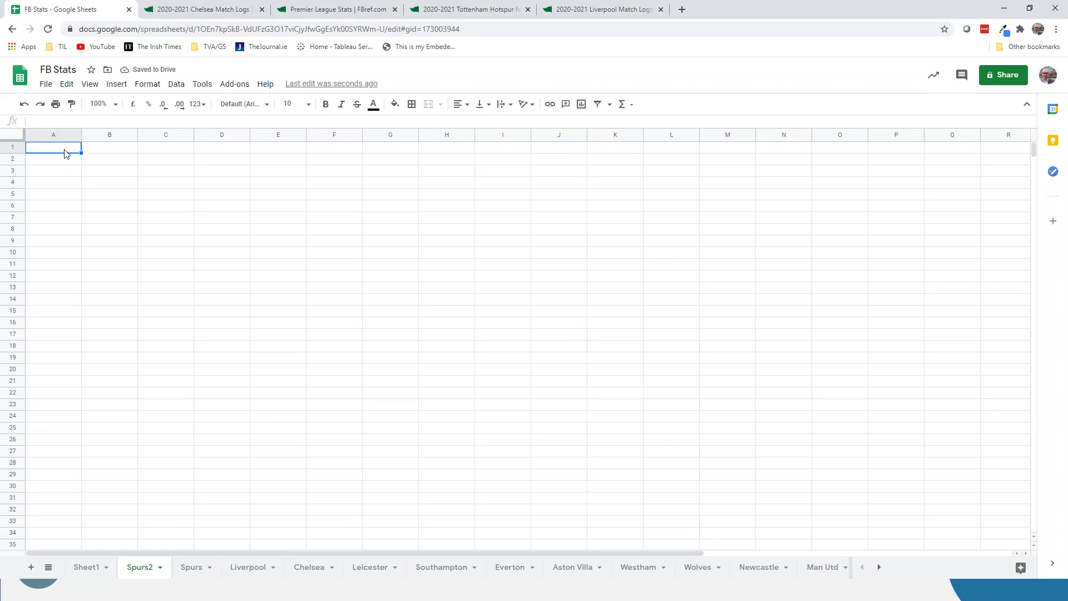
key("Down")
type("=")
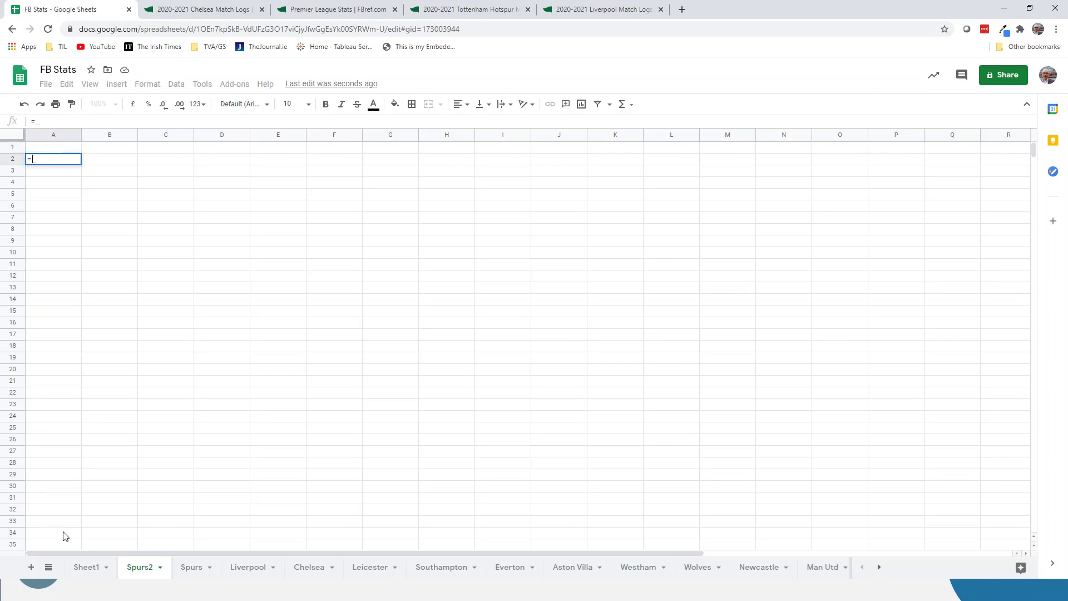
type("IMport")
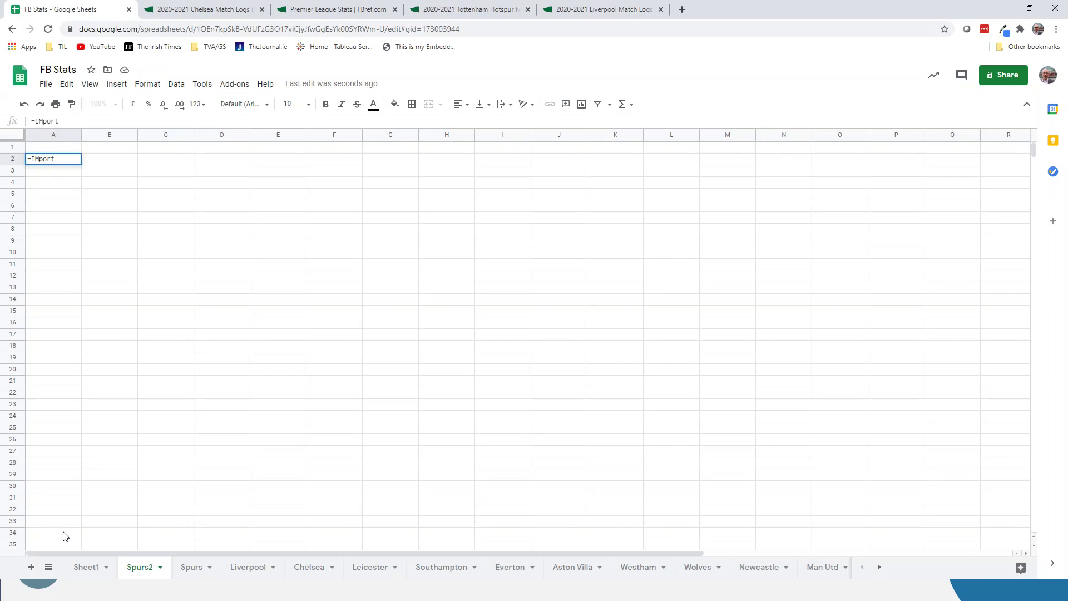
key("BackSpace")
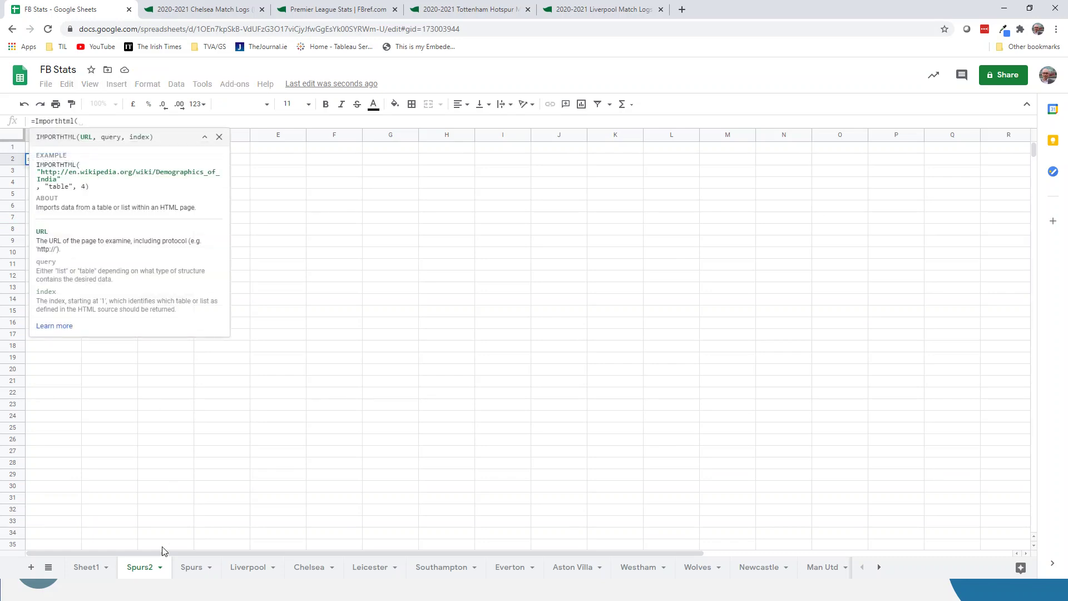
Step: Complete A2 as =IMPORTHTML(Sheet1!I2,"table",1) to import Tottenham's match logs
left_click(87, 568)
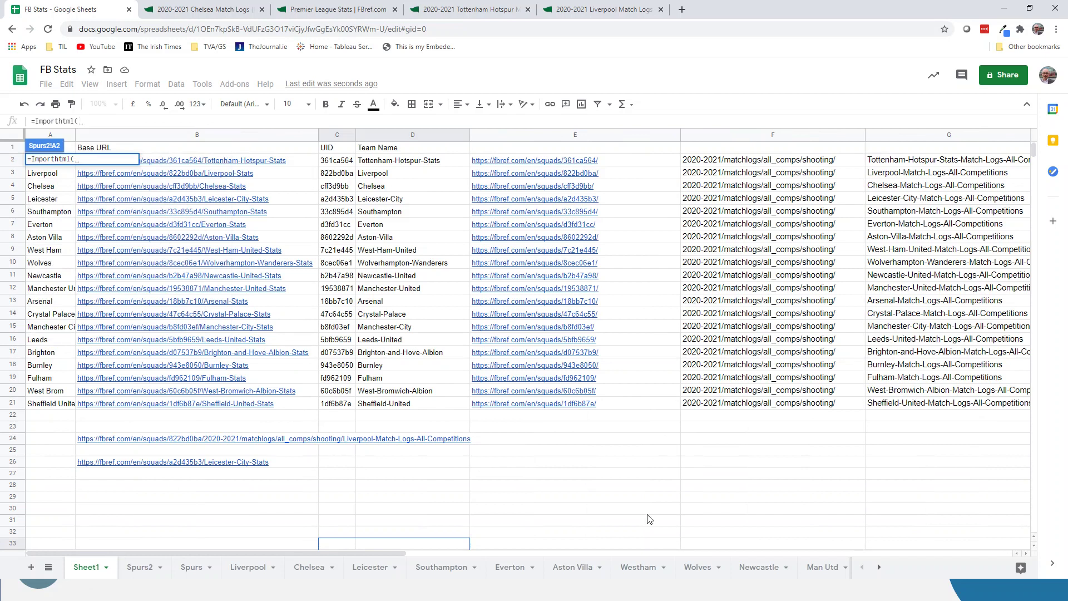
left_click_drag(415, 554, 758, 554)
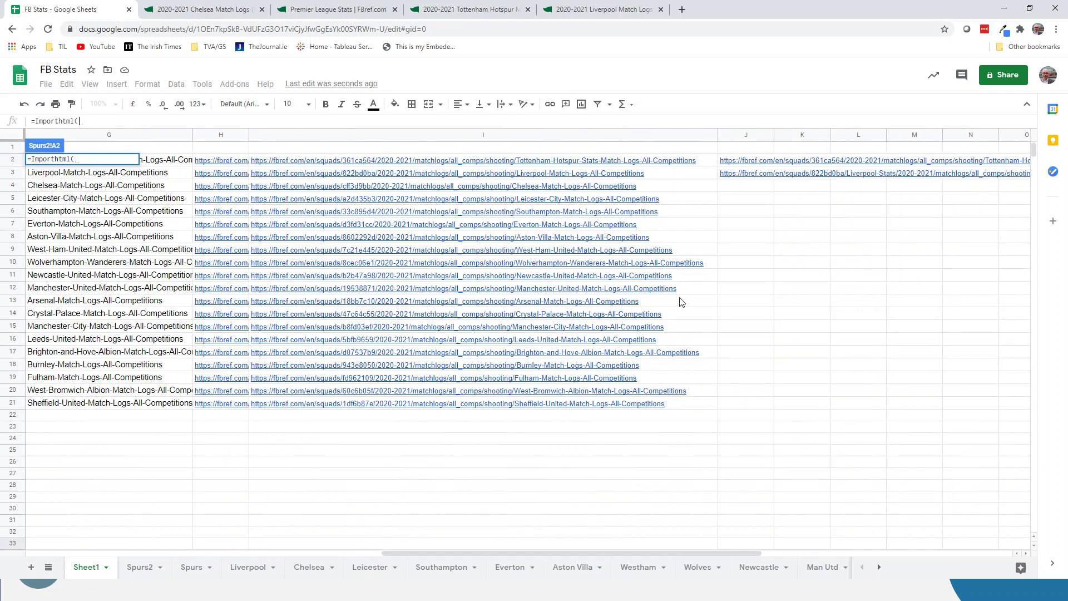
left_click(705, 165)
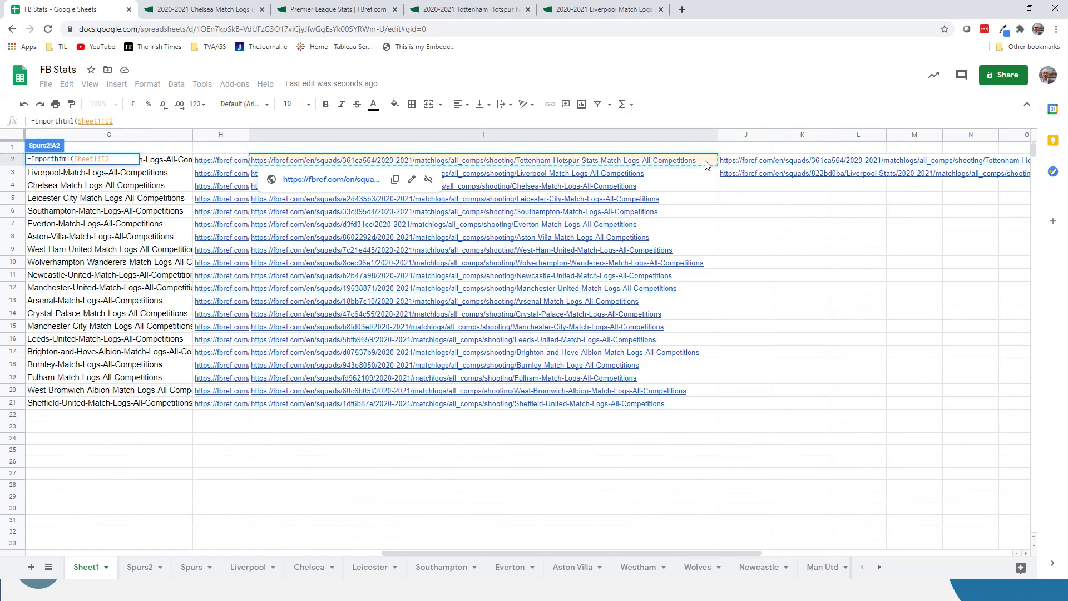
type(",table")
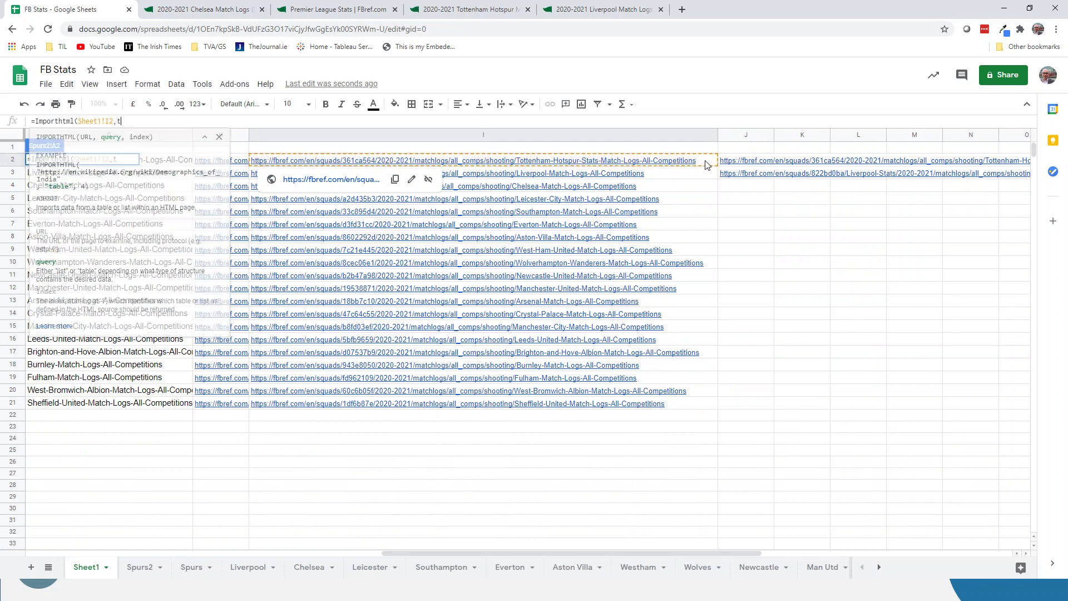
key("BackSpace")
key("BackSpace")
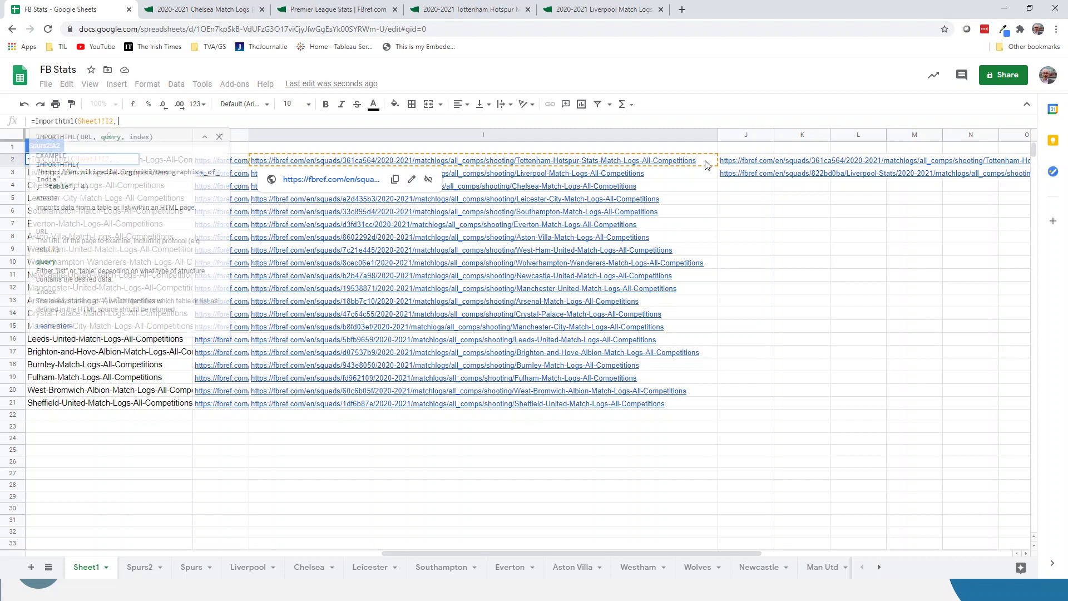
type("\"table\"")
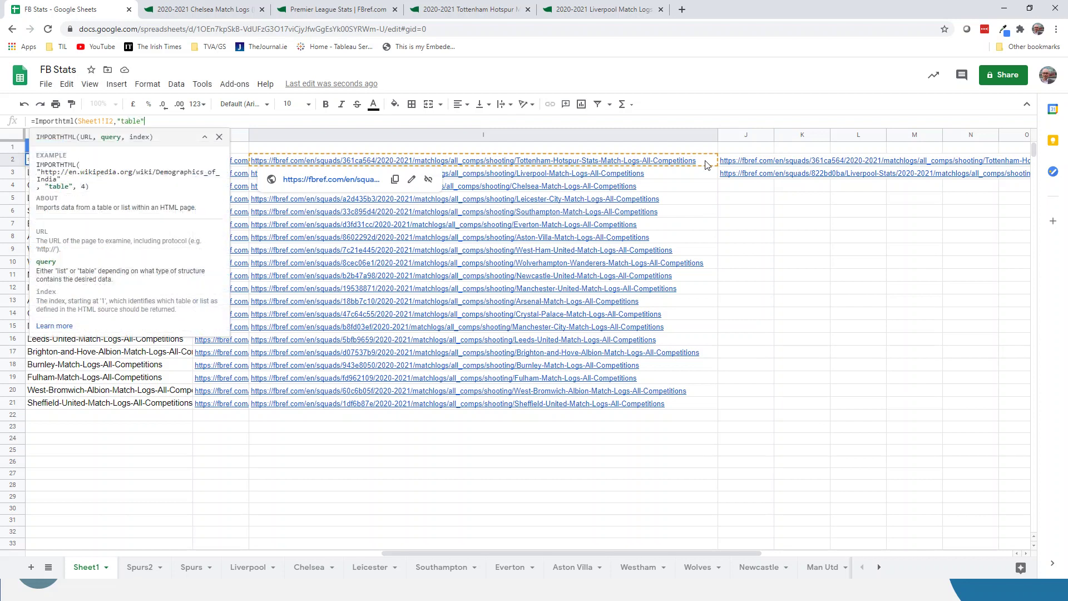
type(",1")
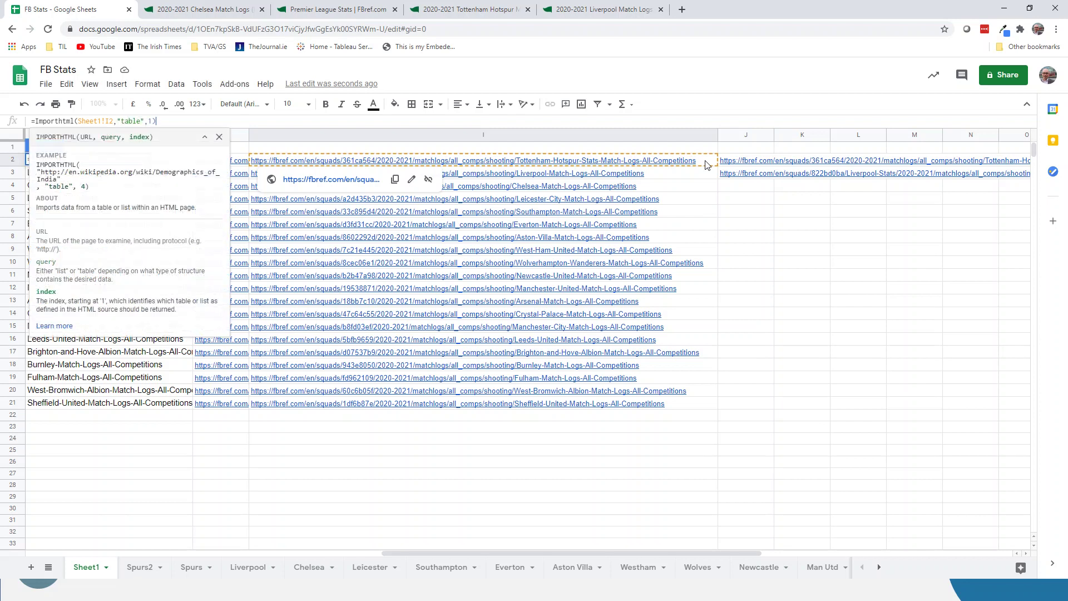
key("Return")
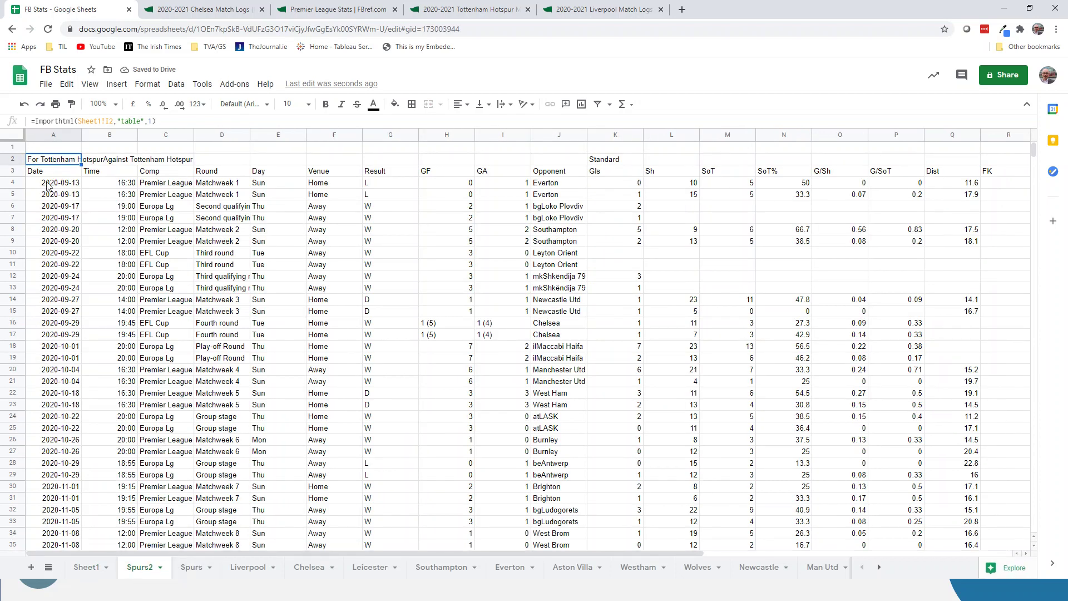
left_click(72, 572)
mouse_move(592, 176)
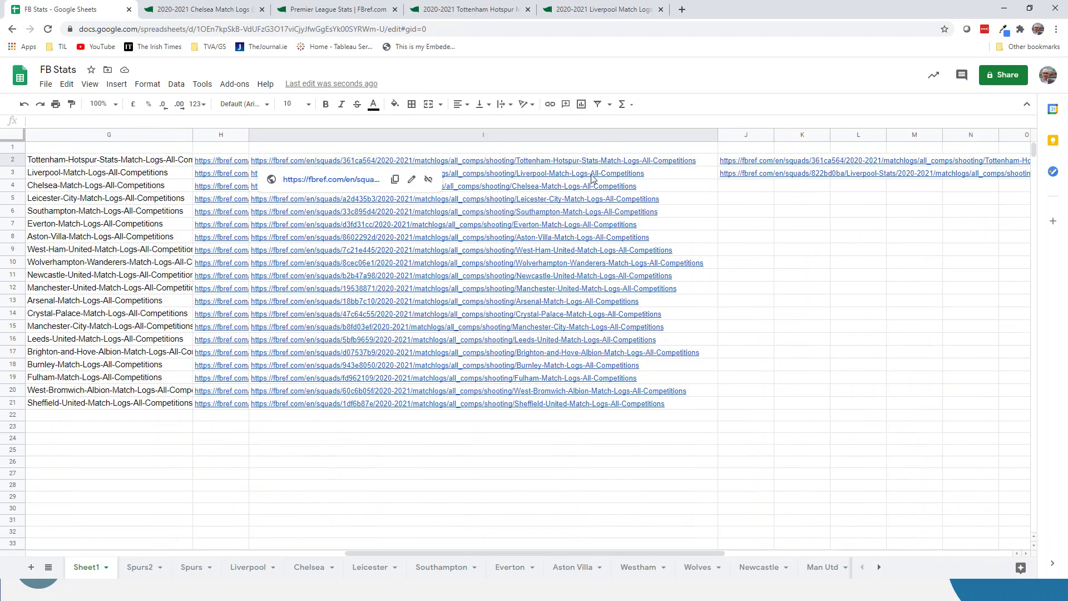
left_click(136, 568)
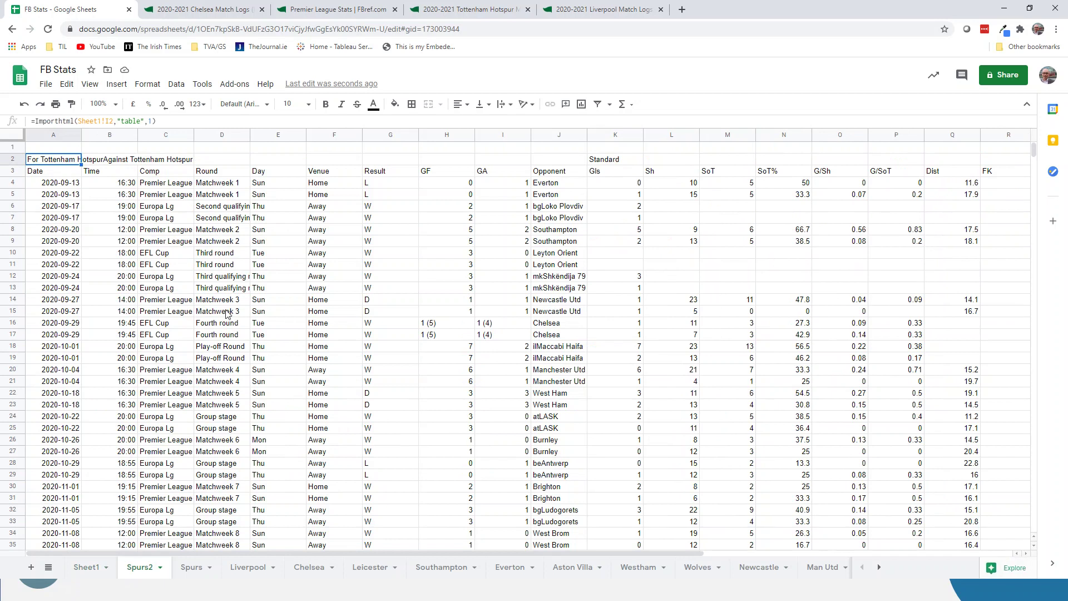
left_click_drag(72, 186, 945, 196)
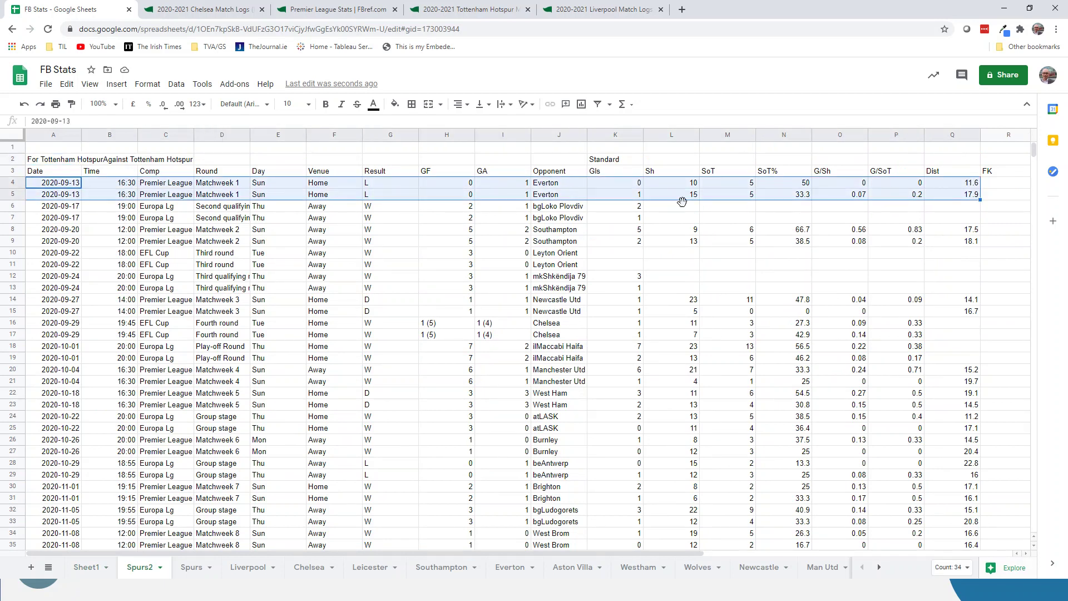
left_click_drag(72, 188, 209, 189)
left_click_drag(70, 198, 340, 199)
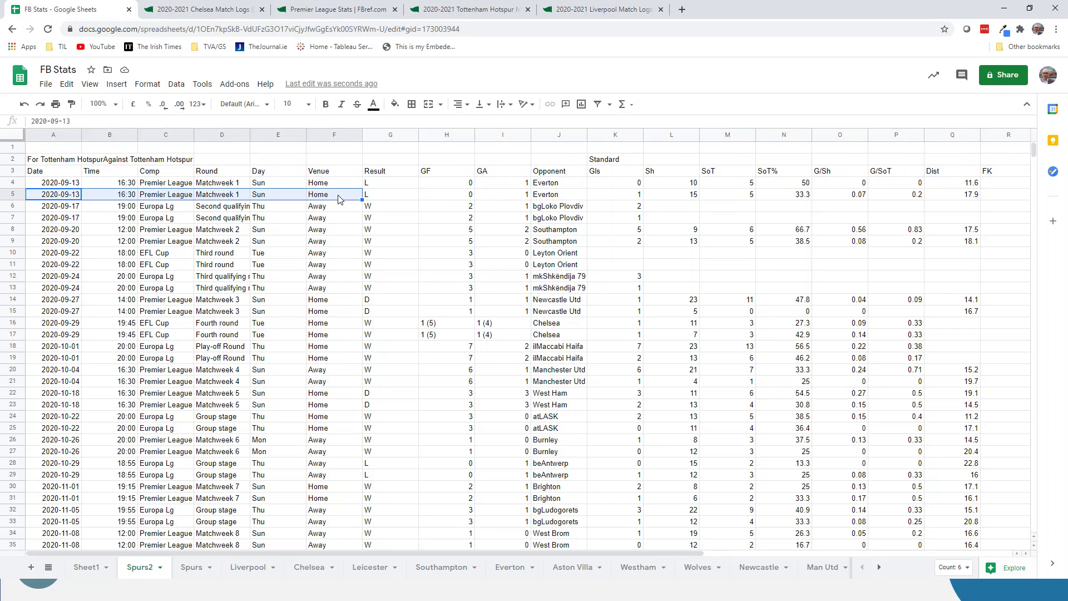
left_click(467, 9)
scroll(306, 428, "down", 1)
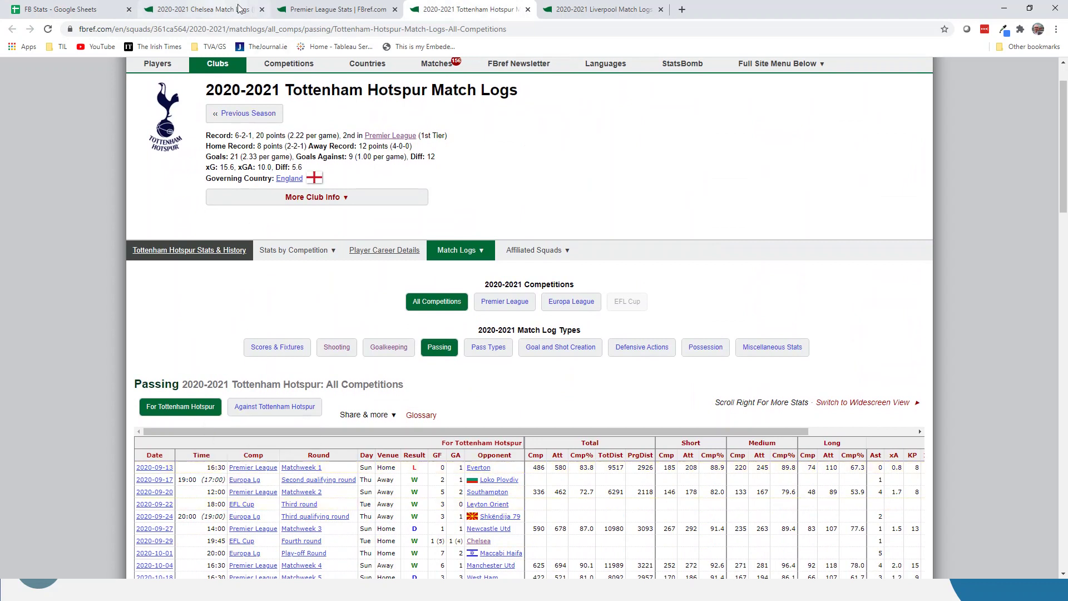
left_click(105, 6)
right_click(55, 141)
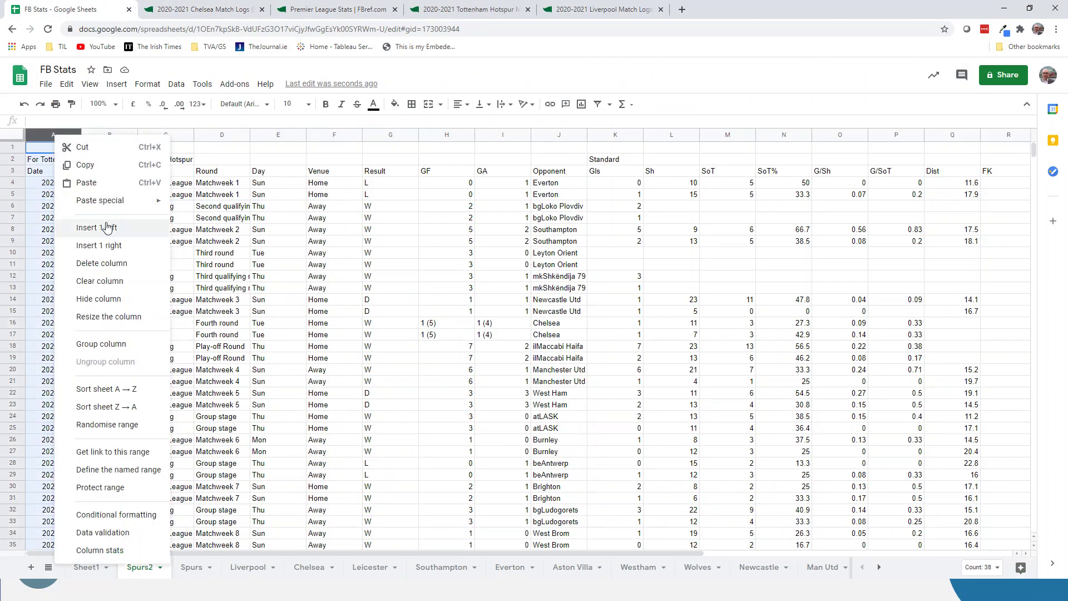
Step: Insert a Keep column before the data and fill it with alternating Y and N
left_click(83, 228)
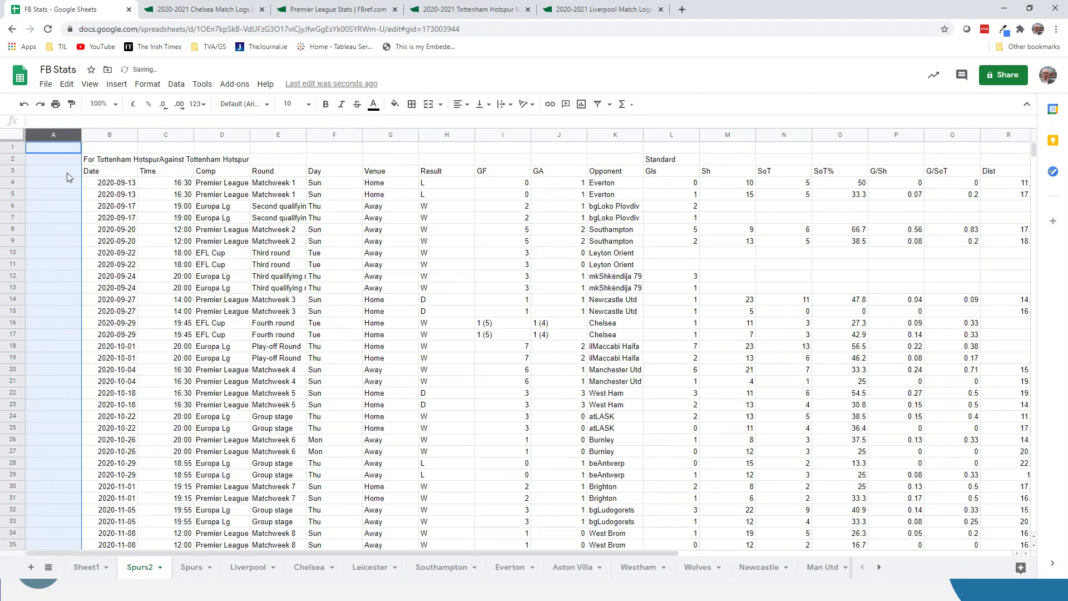
left_click(65, 188)
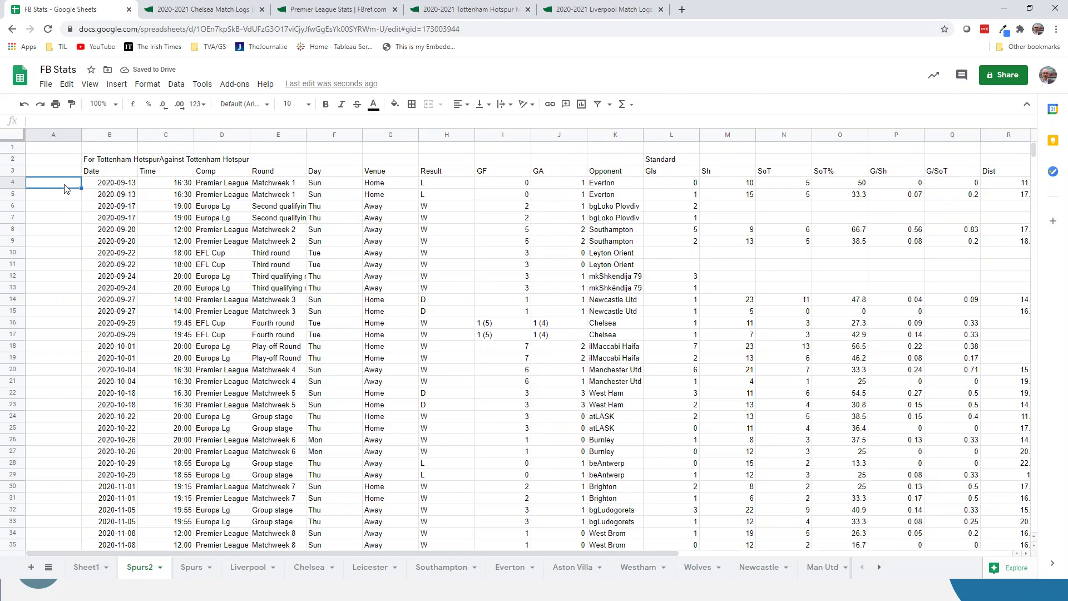
type("Y")
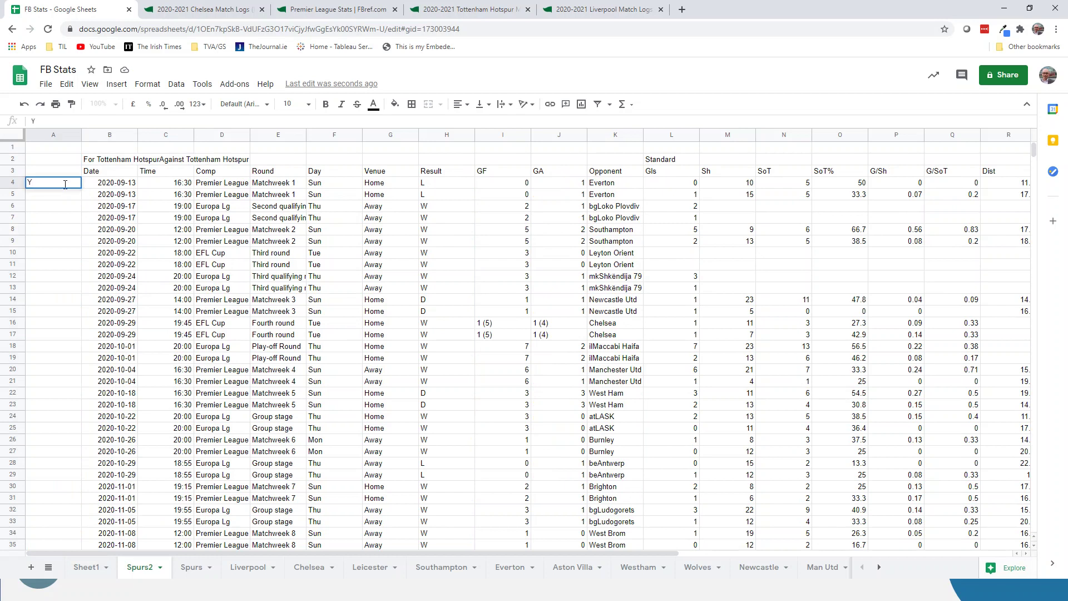
key("Return")
type("N")
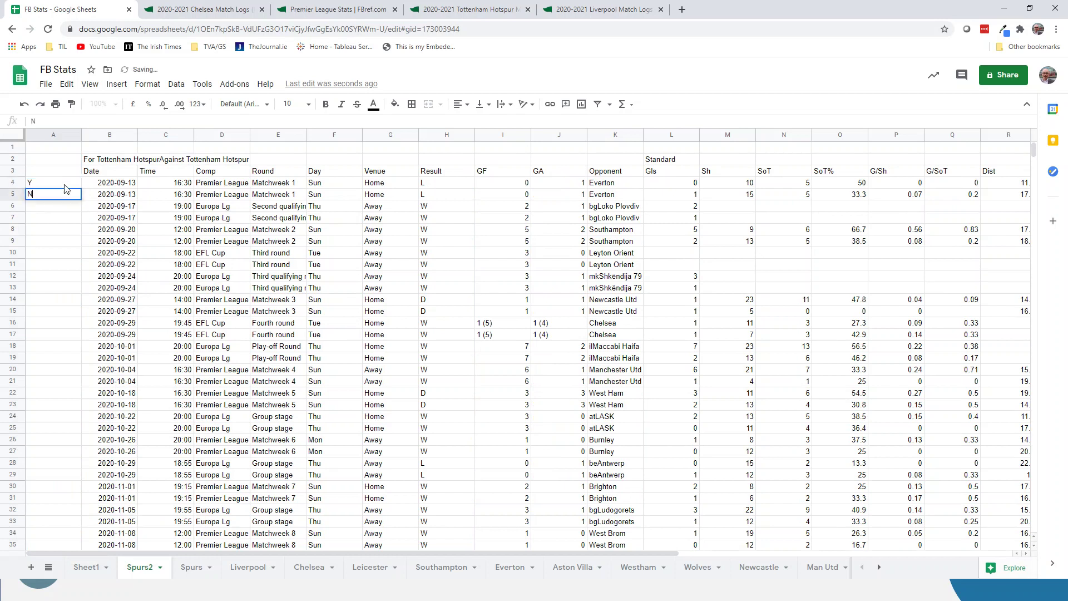
left_click(34, 174)
type("Keep")
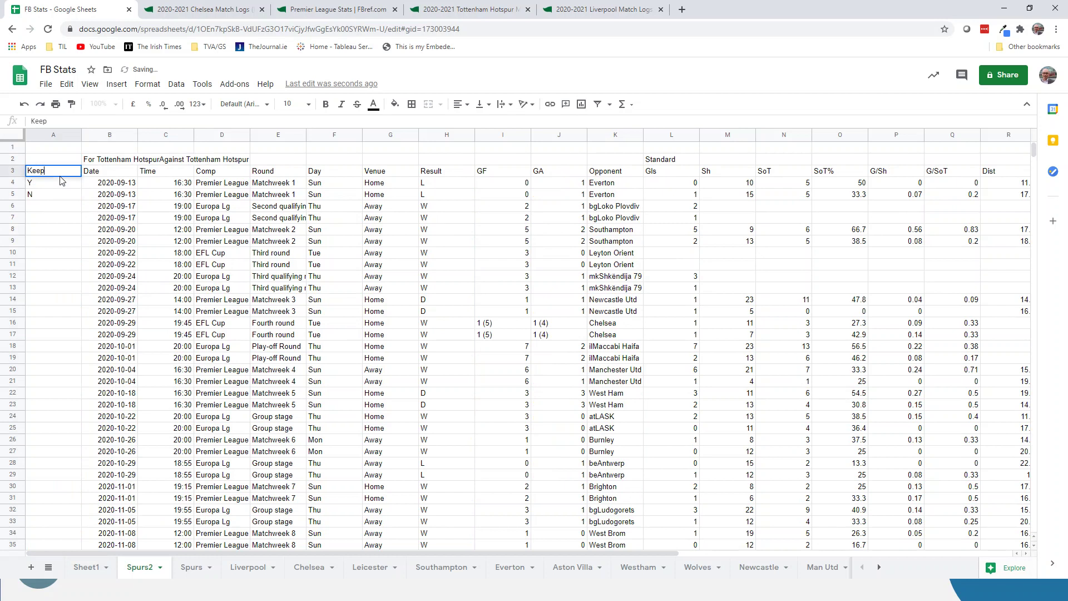
key("Return")
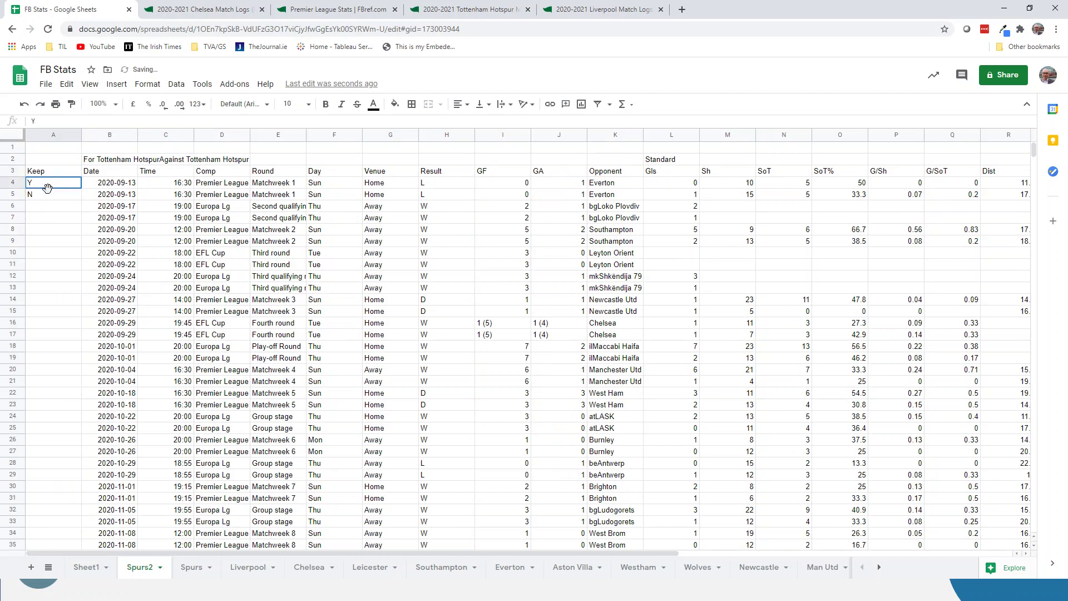
left_click_drag(48, 187, 62, 523)
Step: Select match rows 4, 6, 8, 10 and 12, then display the Spurs sheet
scroll(100, 445, "up", 6)
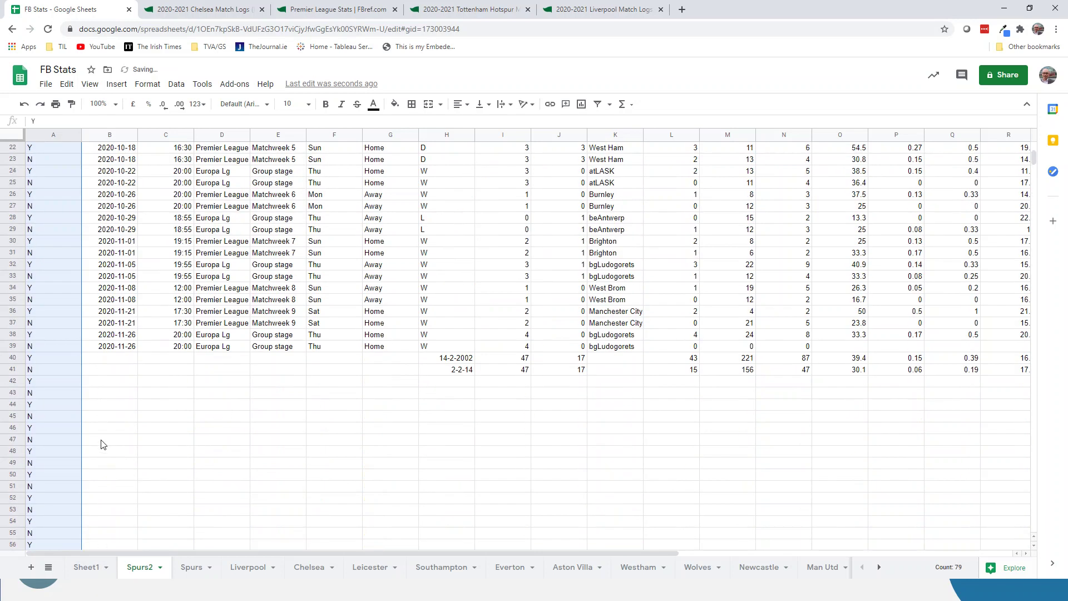
scroll(93, 404, "down", 2)
scroll(59, 307, "down", 10)
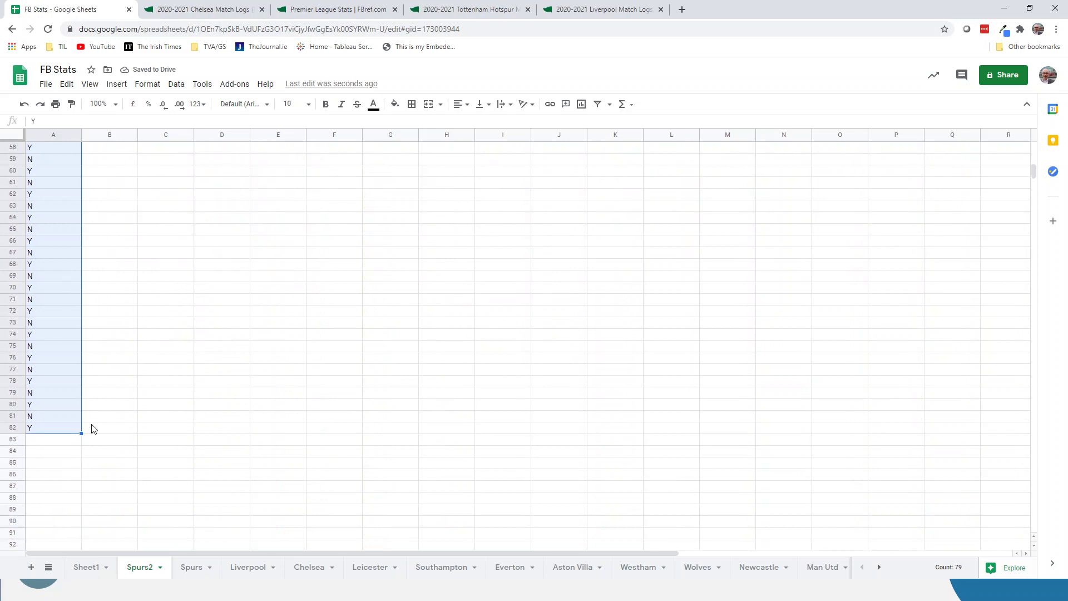
left_click_drag(81, 433, 82, 532)
scroll(124, 374, "up", 9)
scroll(124, 374, "up", 3)
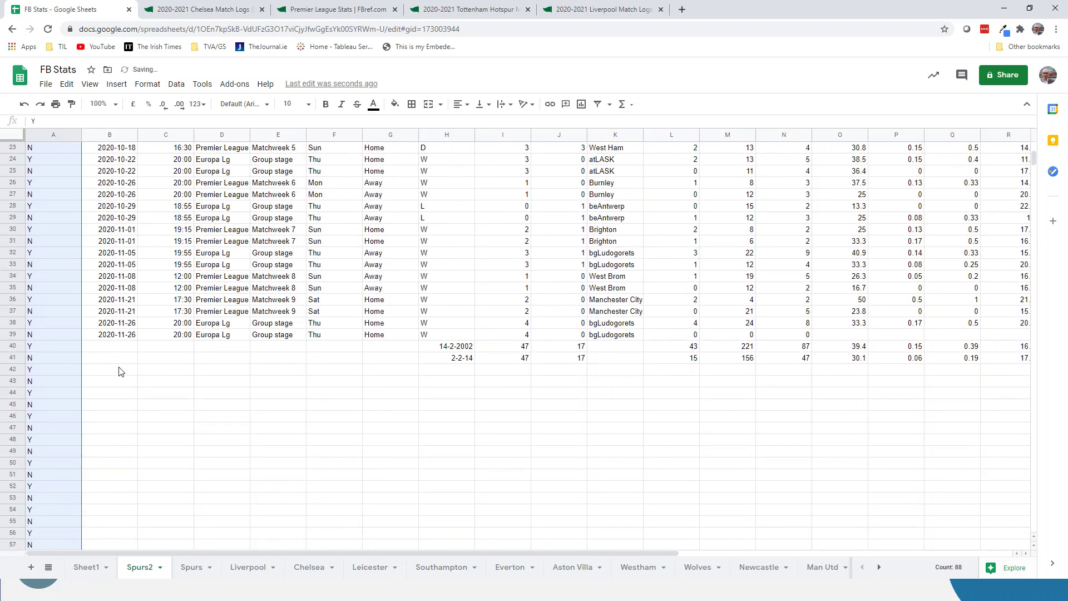
scroll(56, 368, "up", 7)
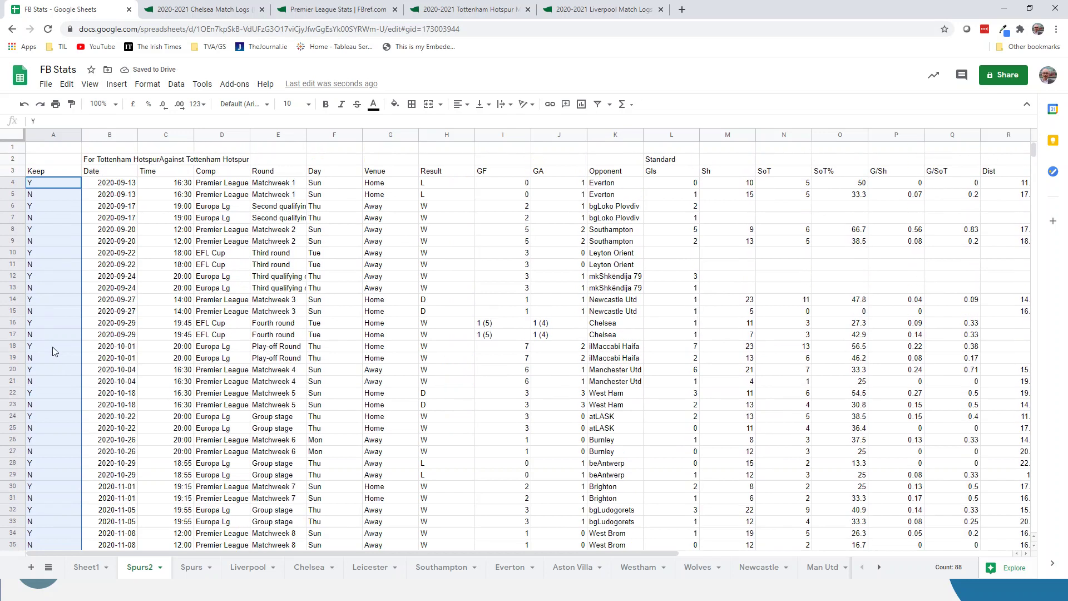
left_click(56, 186)
left_click(12, 183)
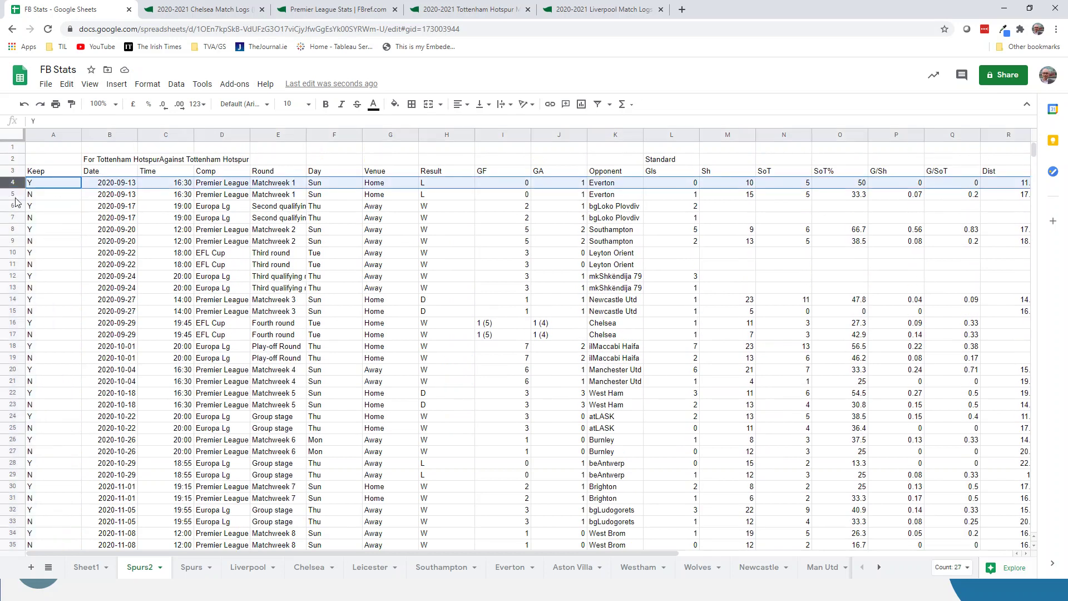
left_click(14, 205, "ctrl")
left_click(12, 229, "ctrl")
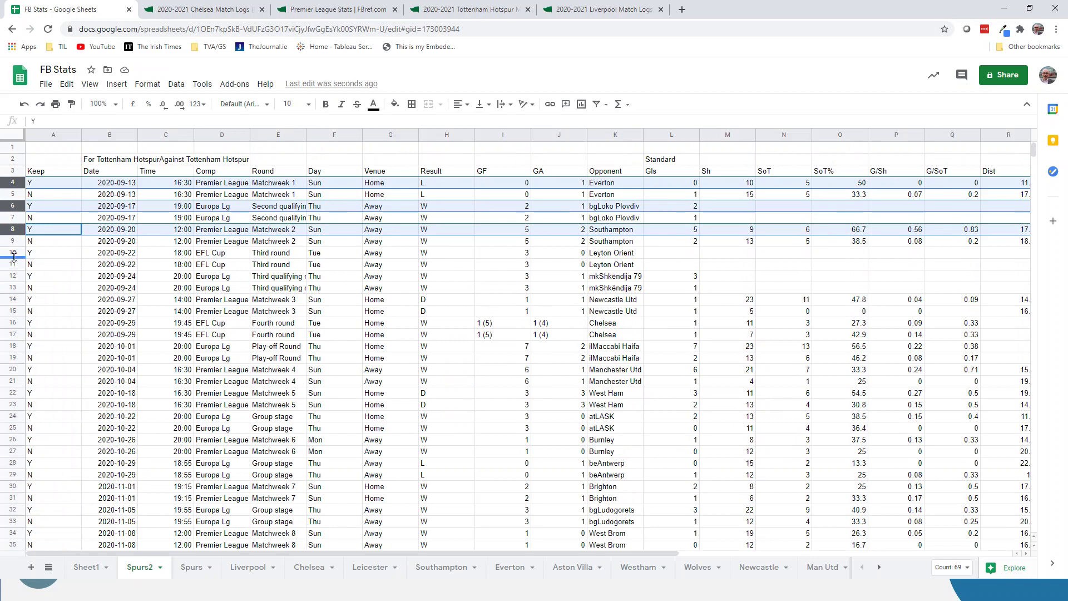
left_click(12, 252, "ctrl")
left_click(12, 275, "ctrl")
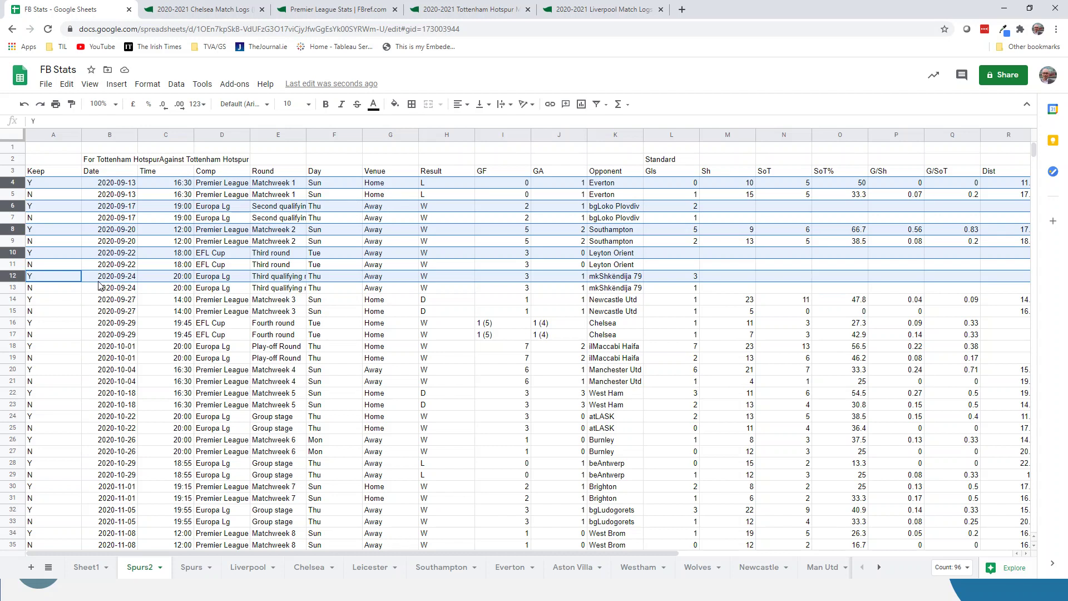
left_click(189, 567)
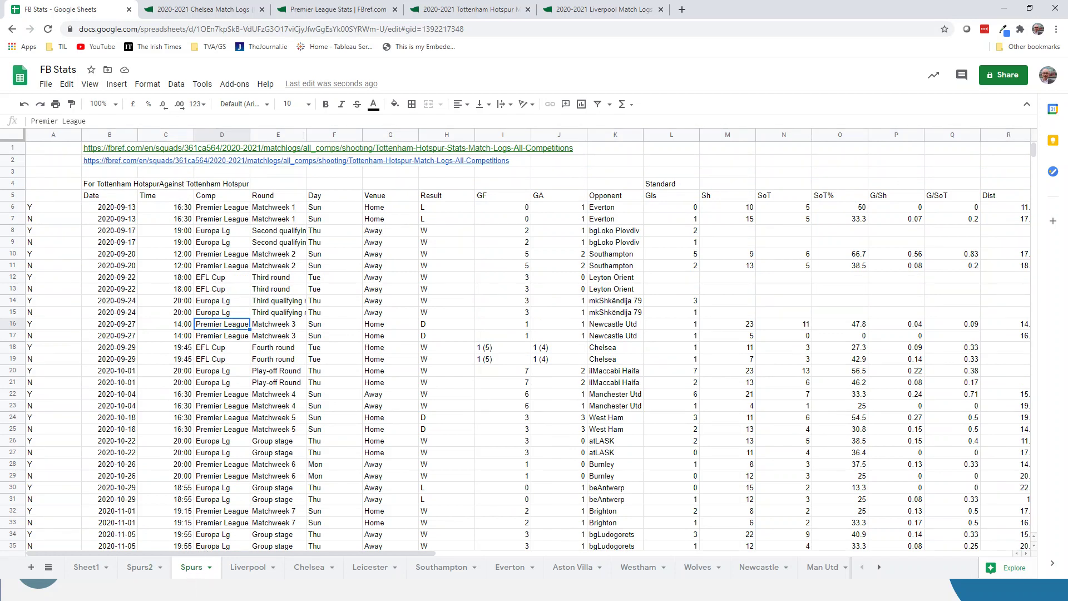
Step: Duplicate the Spurs2 sheet and name the copy Liverpool2
left_click(139, 573)
right_click(133, 575)
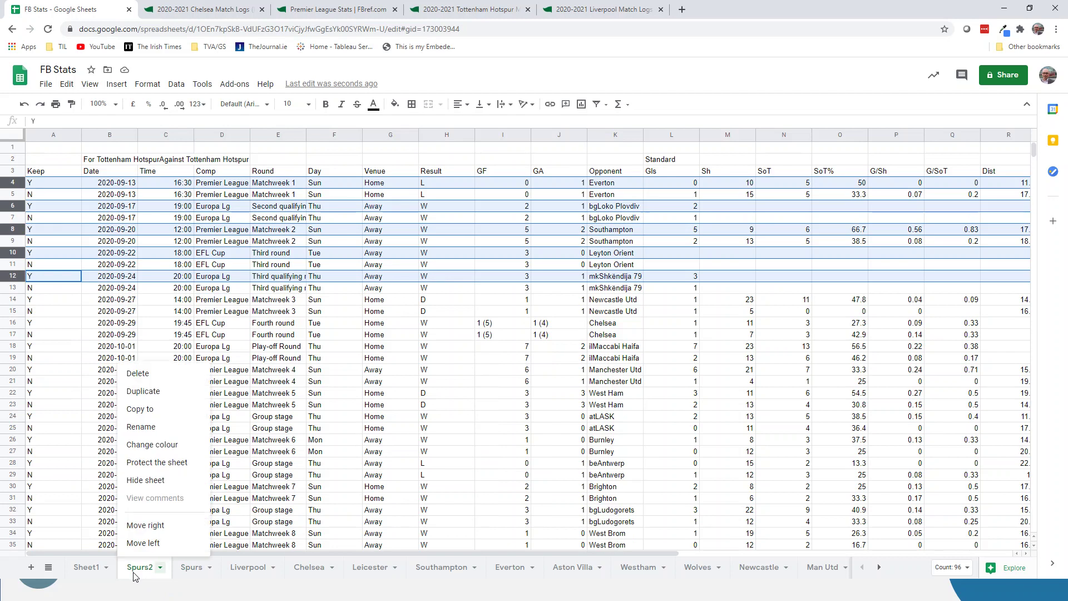
left_click(146, 392)
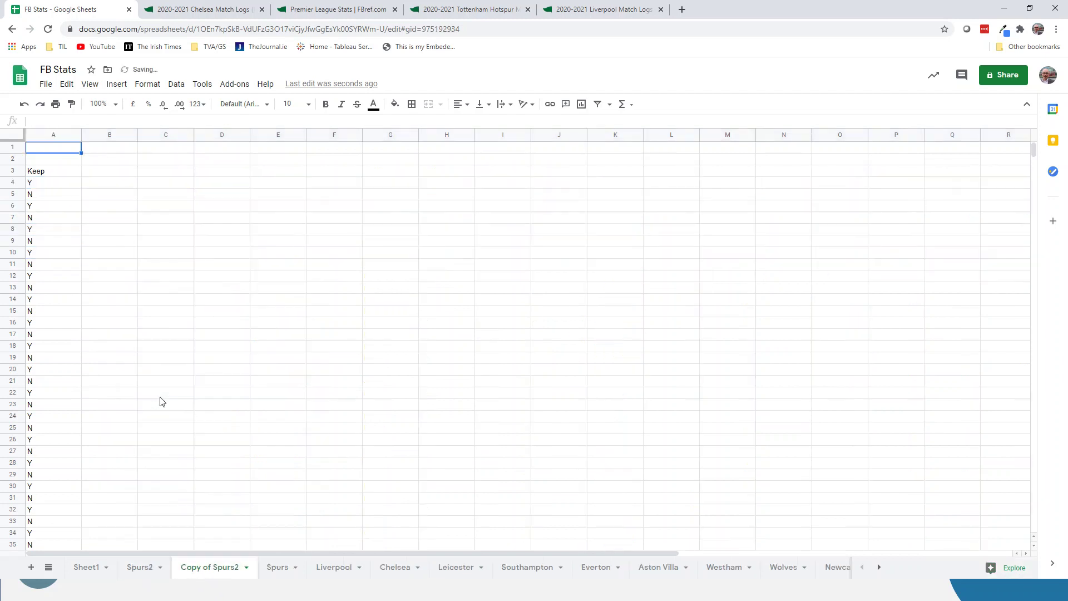
double_click(219, 575)
type("Liverpool2")
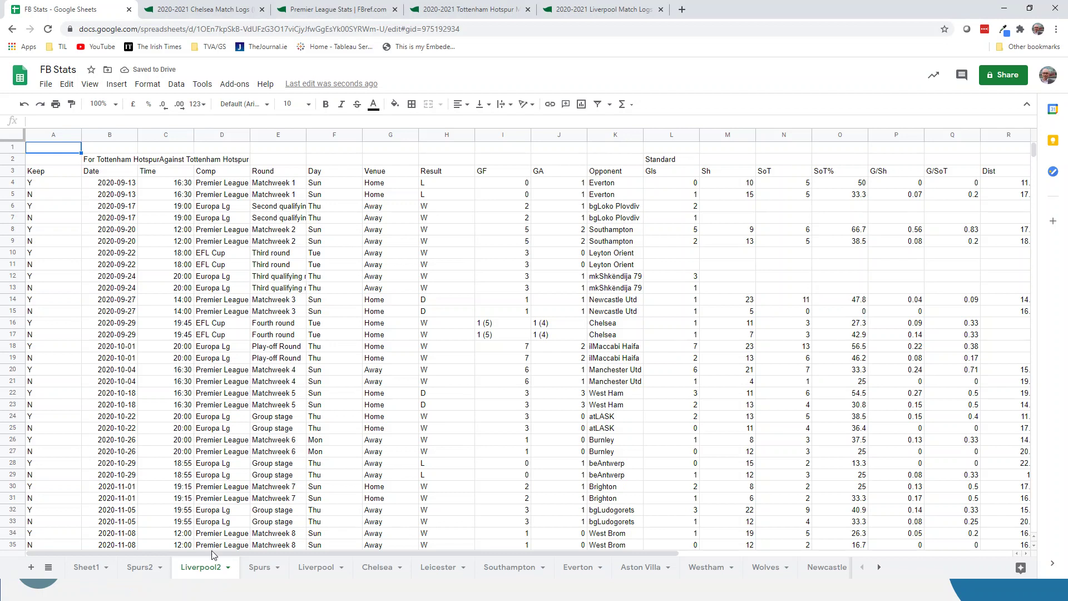
Step: Point B2's import at Sheet1!I3 for Liverpool, then select the Keep column A3:A27
left_click(91, 161)
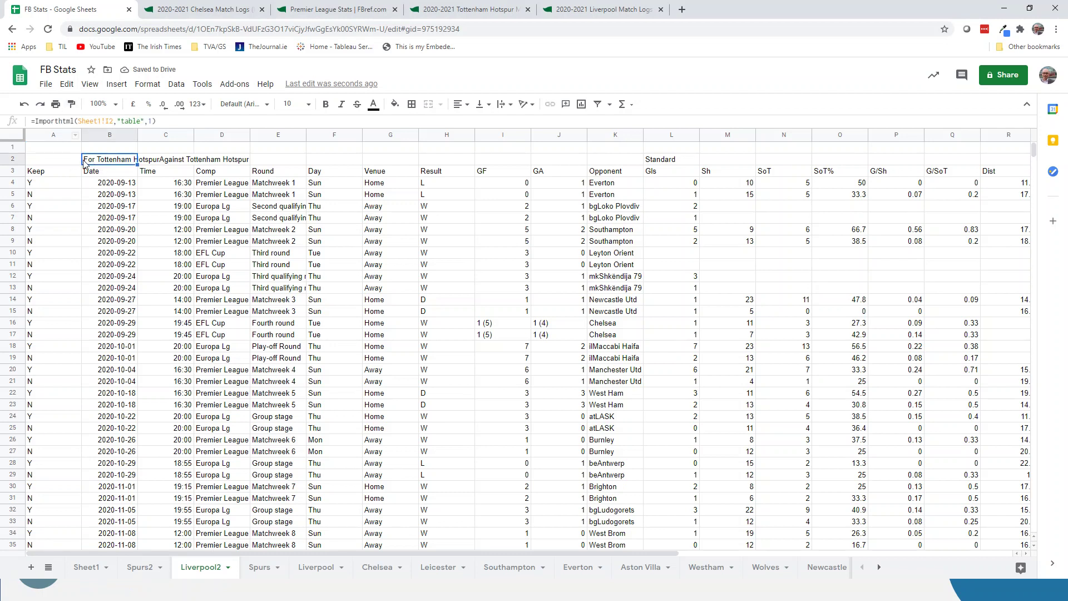
left_click(111, 123)
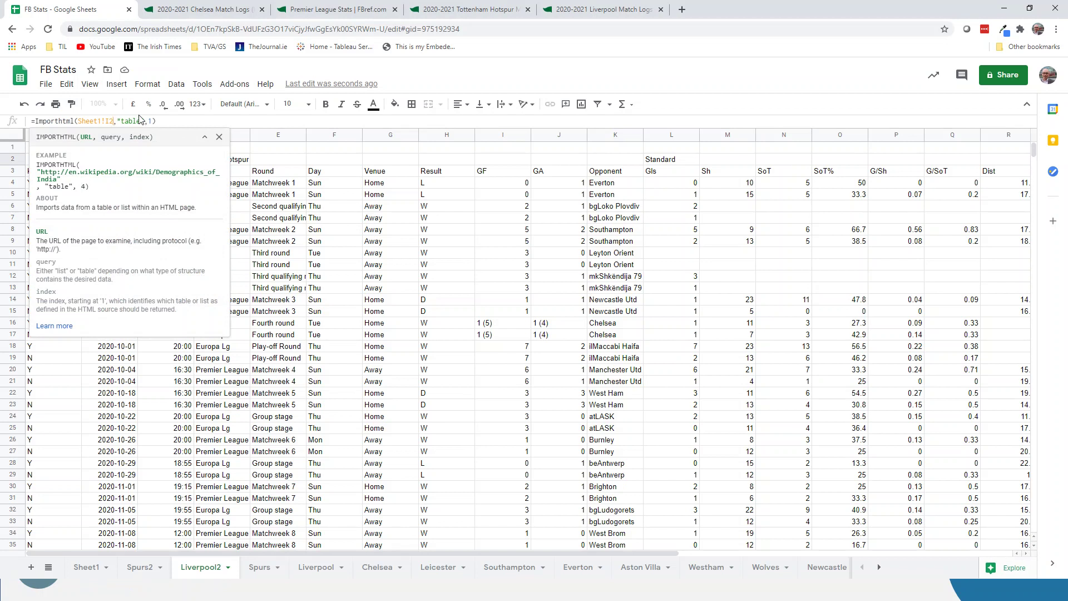
key("BackSpace")
type("3")
key("Return")
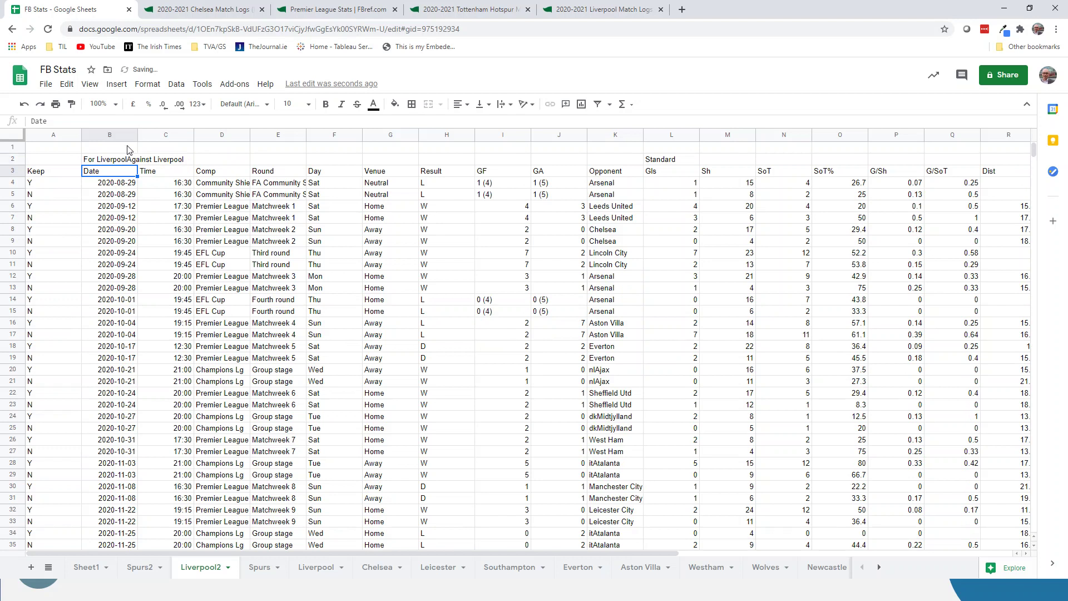
left_click_drag(67, 174, 62, 454)
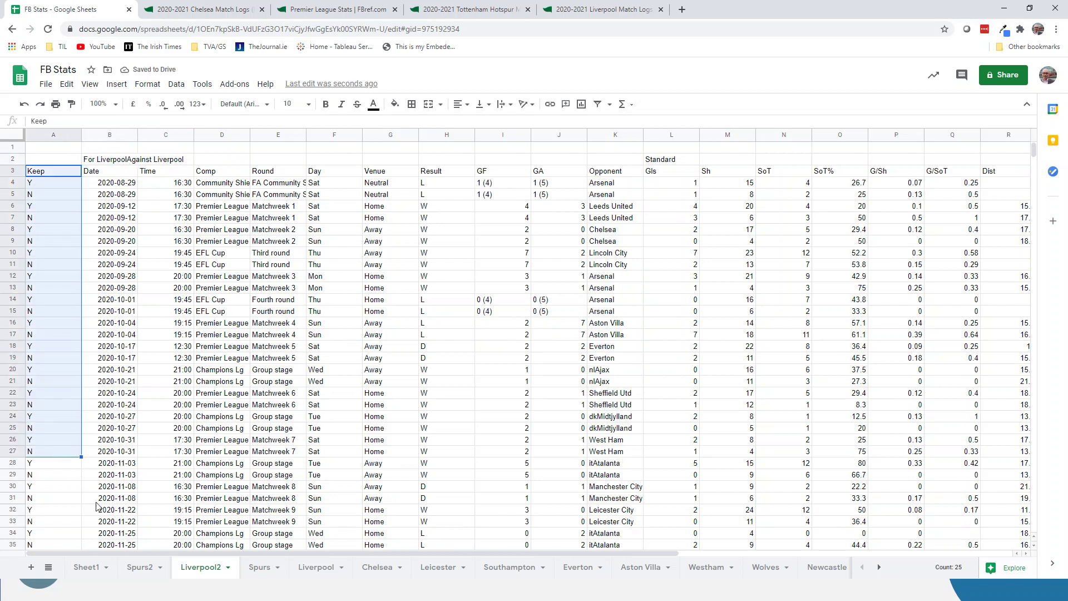